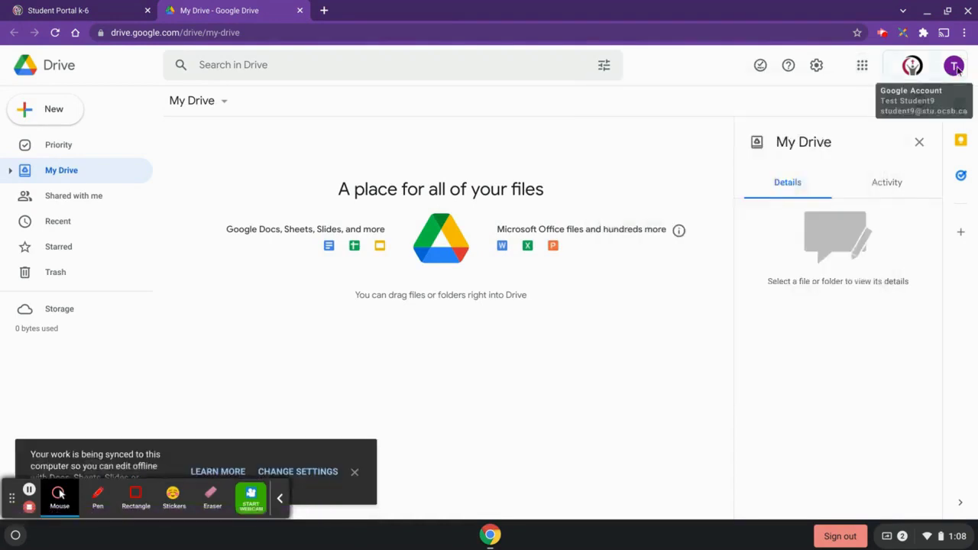
Check which Google account is signed in to Drive and highlight its e-mail address
left_click(954, 67)
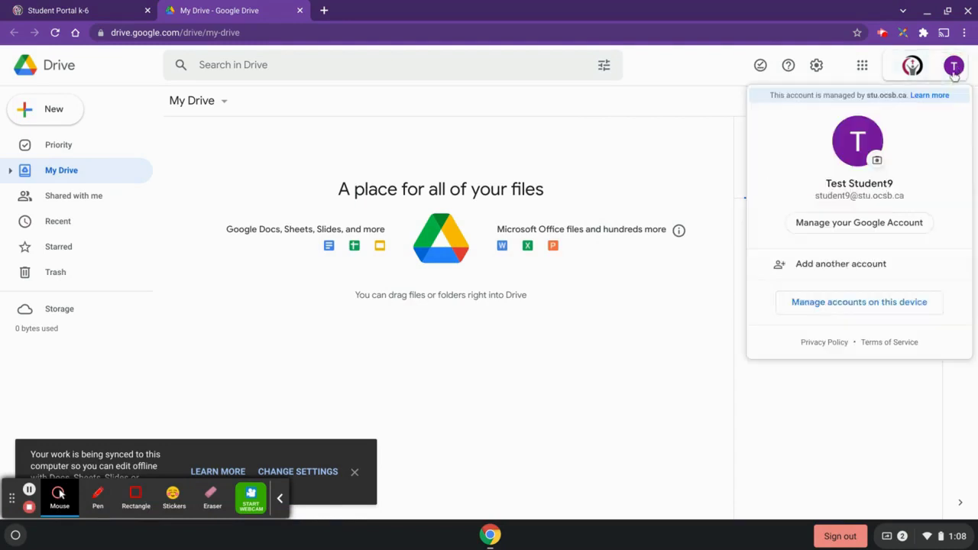
left_click(815, 196)
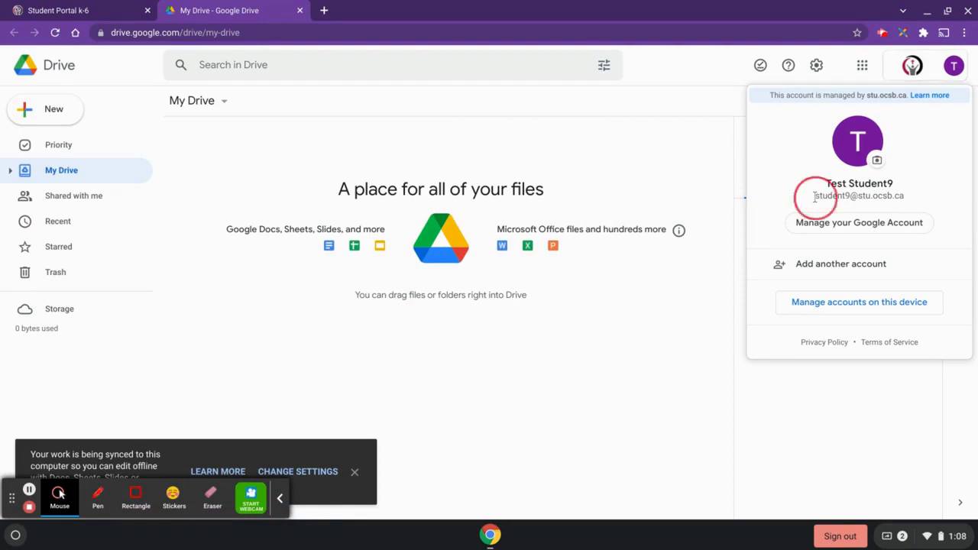
left_click_drag(814, 196, 924, 201)
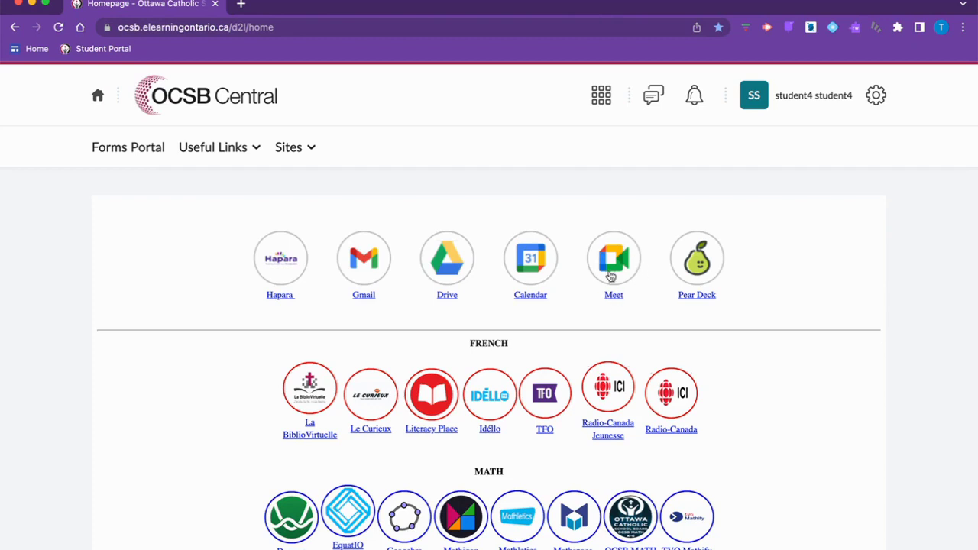
Launch Google Meet from the OCSB Central portal and open the scheduled 11:30 AM meeting
left_click(614, 247)
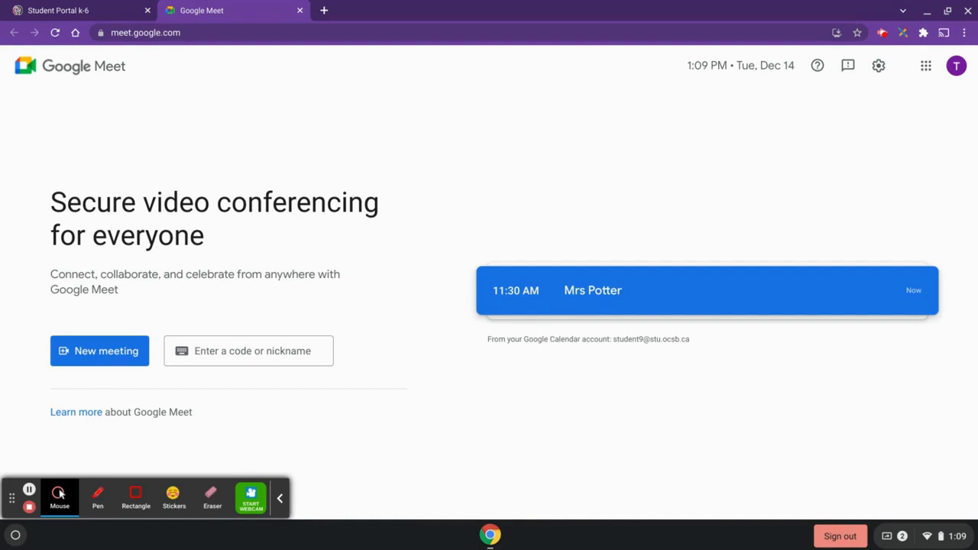
left_click(584, 298)
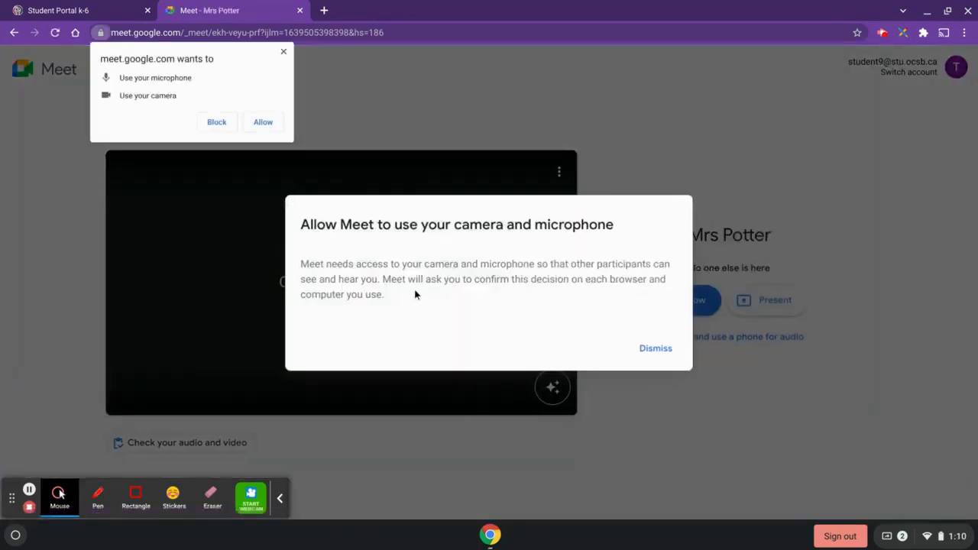
Always allow meet.google.com to use the camera and microphone, permit its notifications, and reload the meeting page
left_click(257, 126)
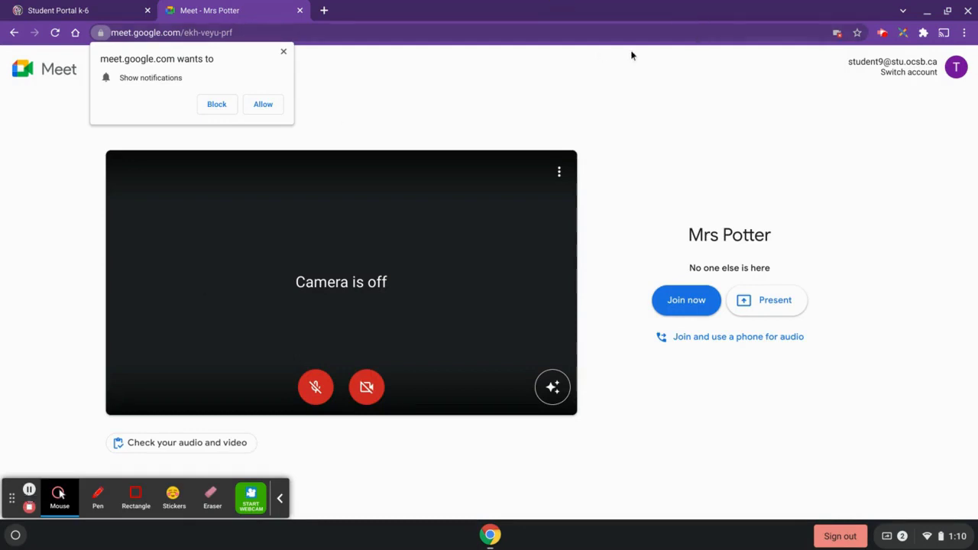
left_click(837, 34)
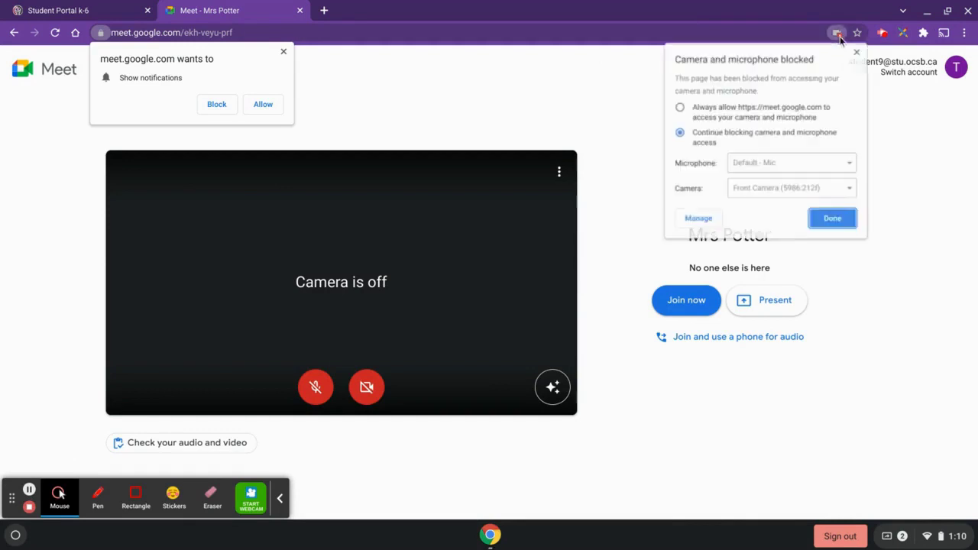
left_click(731, 111)
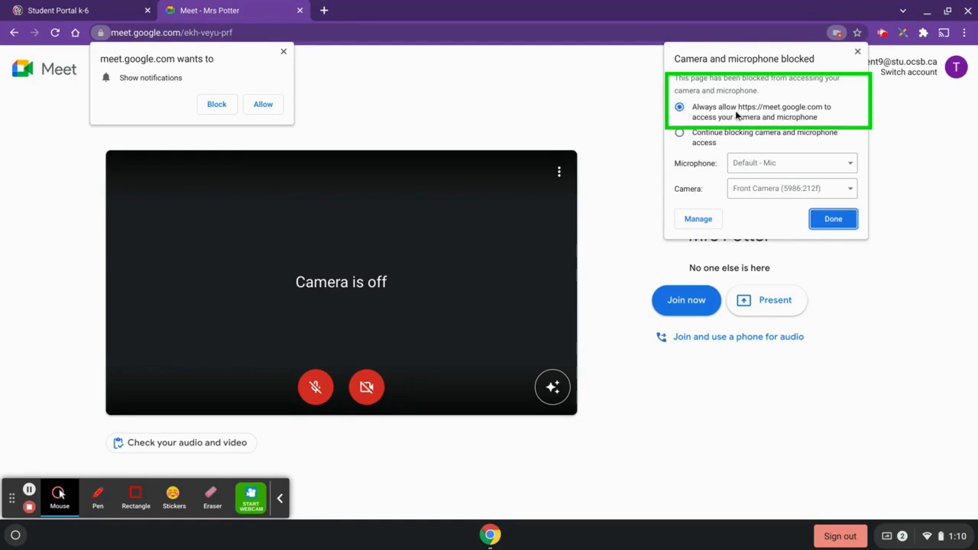
left_click(832, 219)
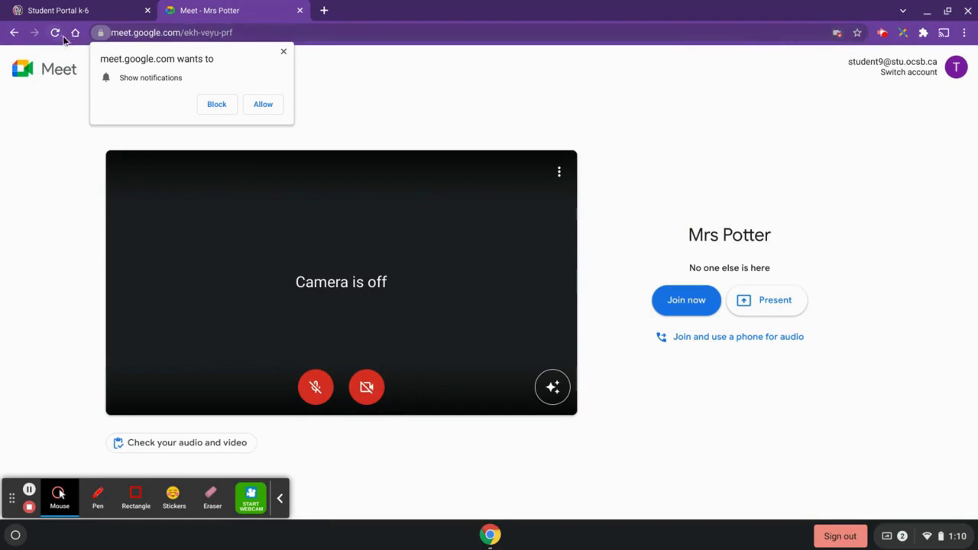
left_click(262, 104)
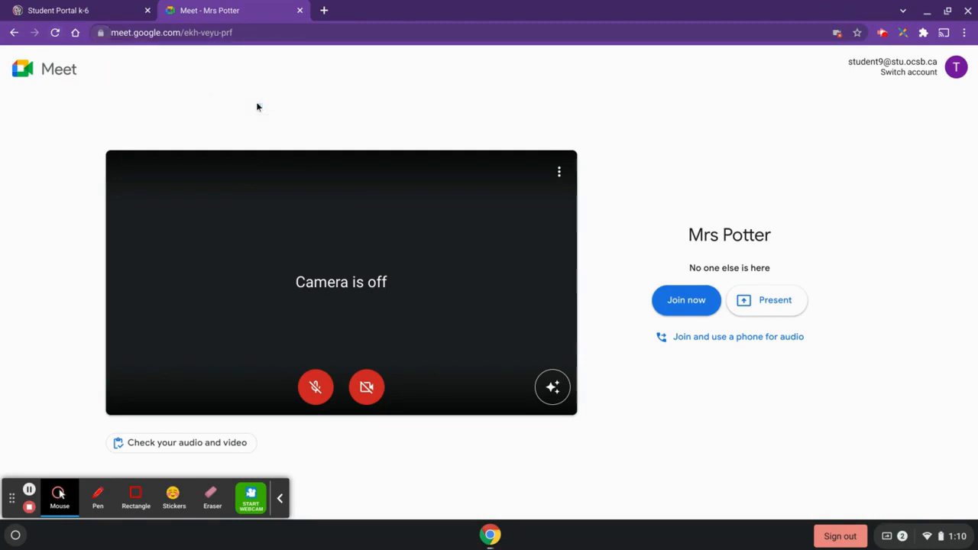
left_click(59, 37)
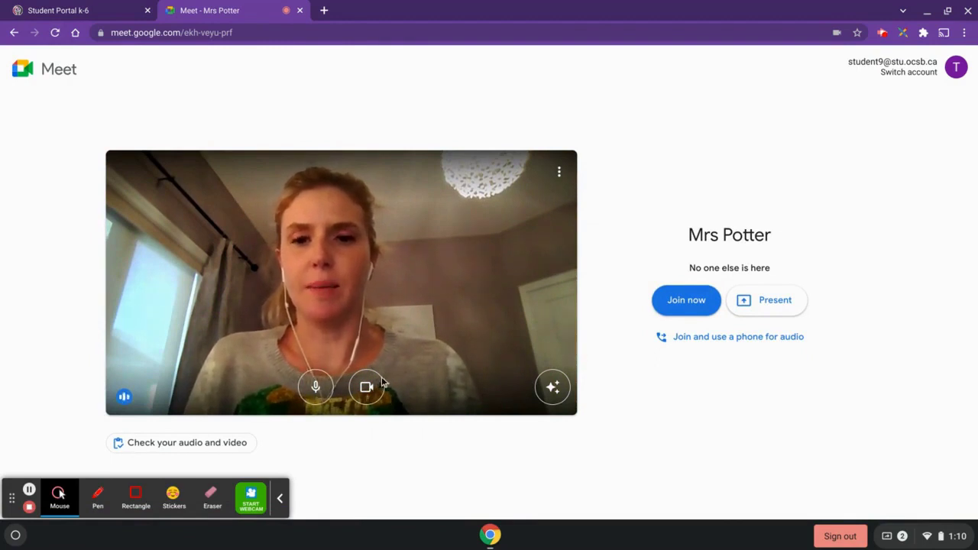
Apply the "Beach with palm trees" background to the camera preview, browse the other effects, and close the effects window
left_click(554, 401)
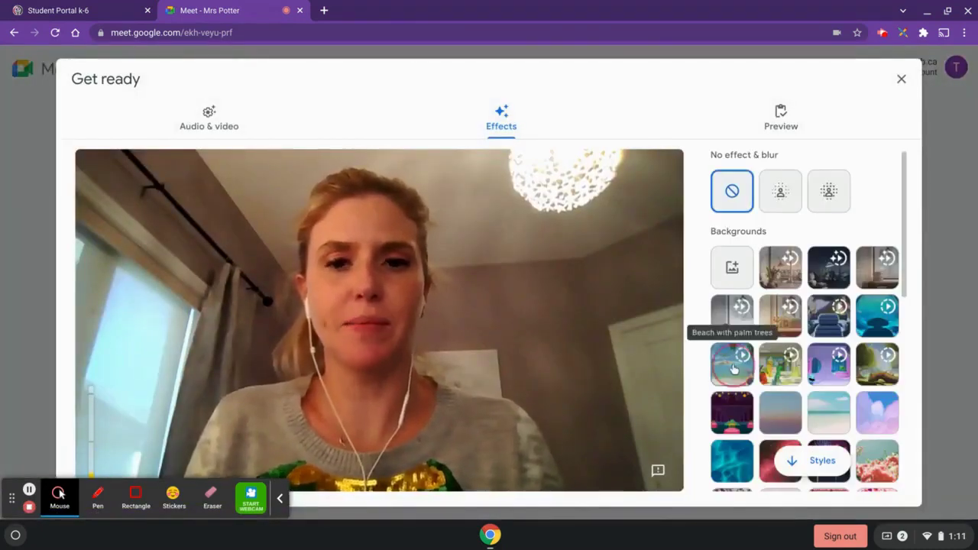
left_click(730, 358)
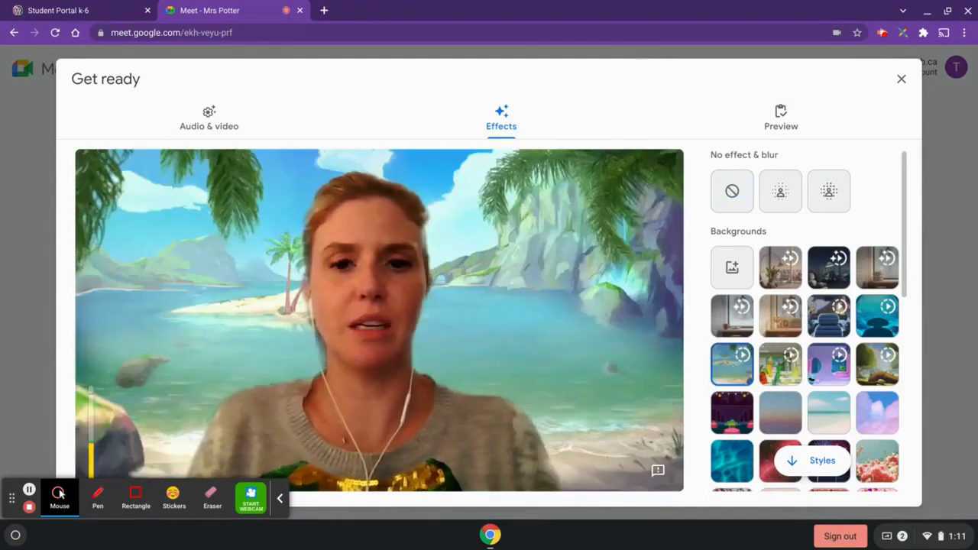
scroll(803, 321, "down", 5)
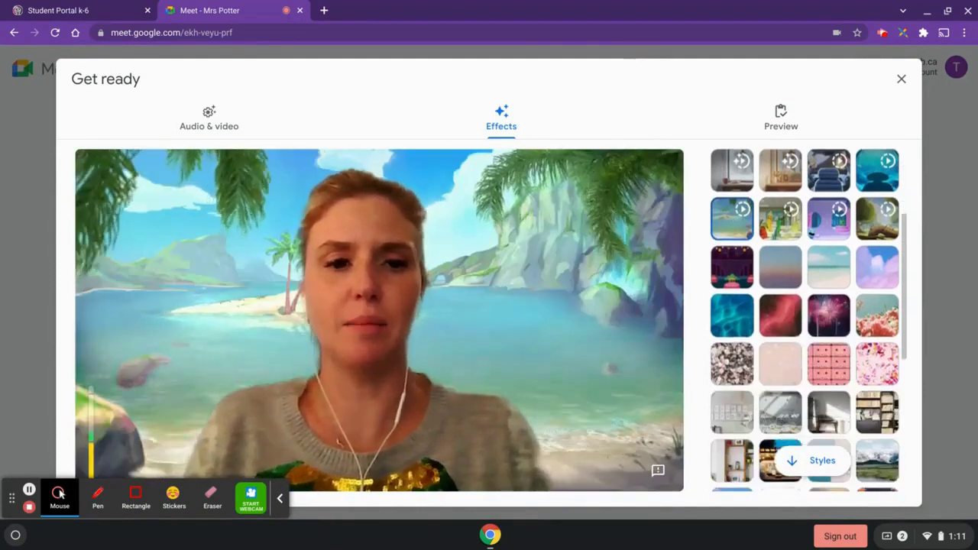
scroll(733, 329, "down", 4)
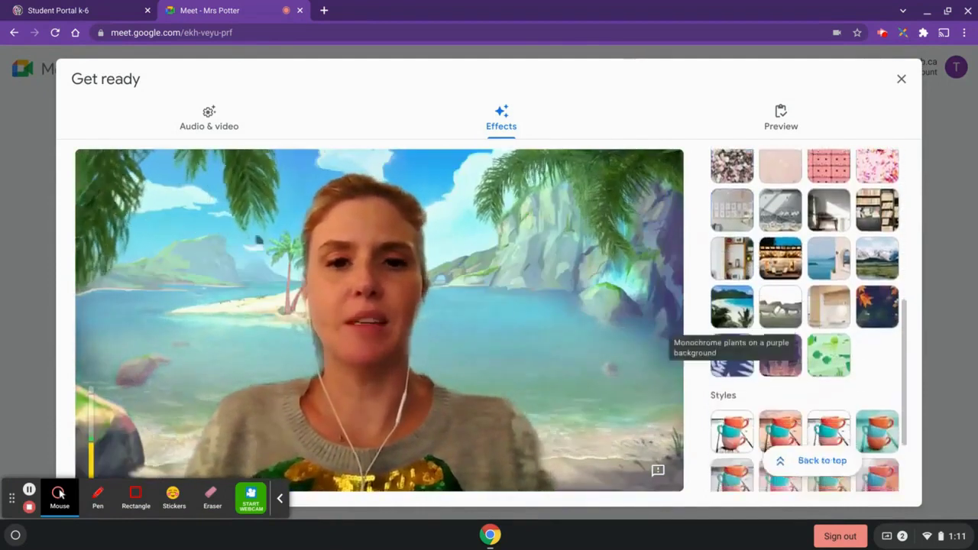
scroll(732, 378, "up", 10)
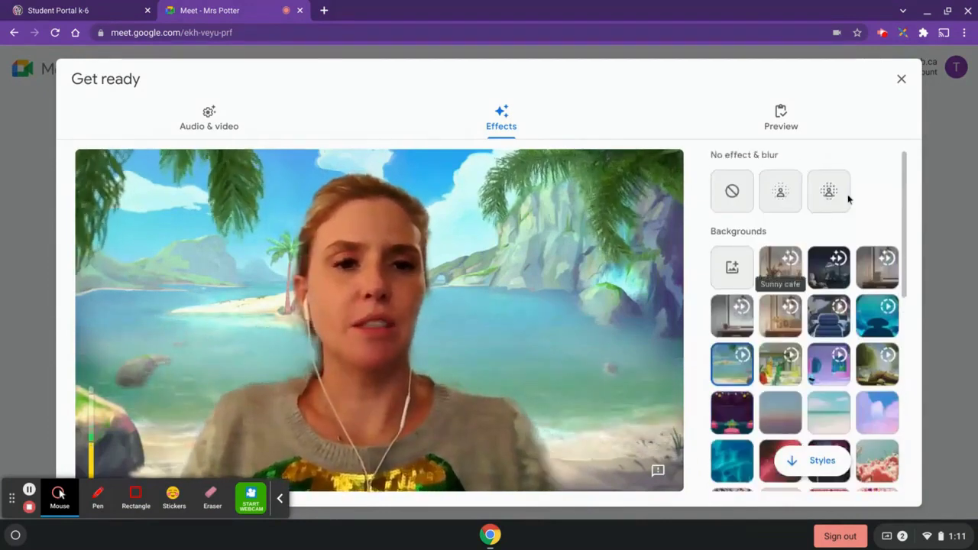
left_click(902, 80)
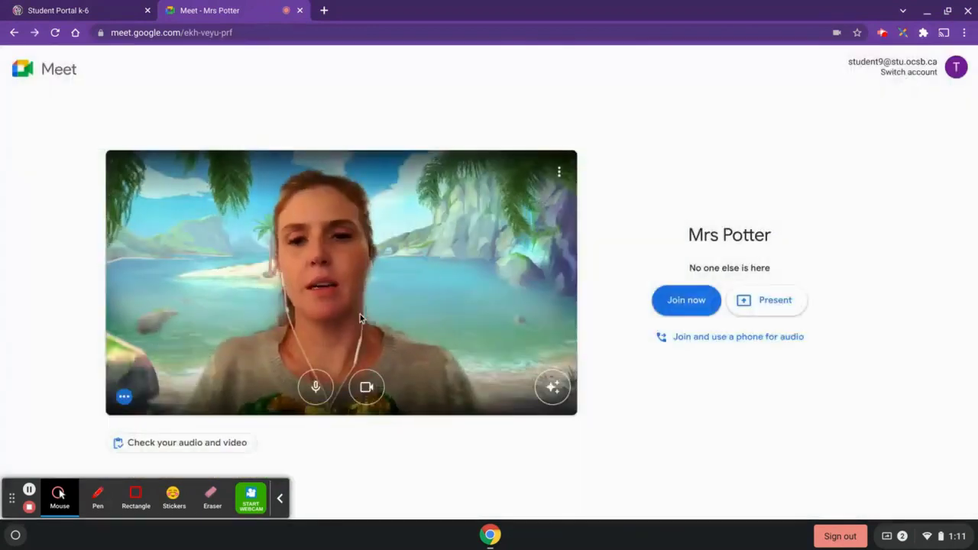
Mute the microphone in the preview and join the meeting
left_click(314, 394)
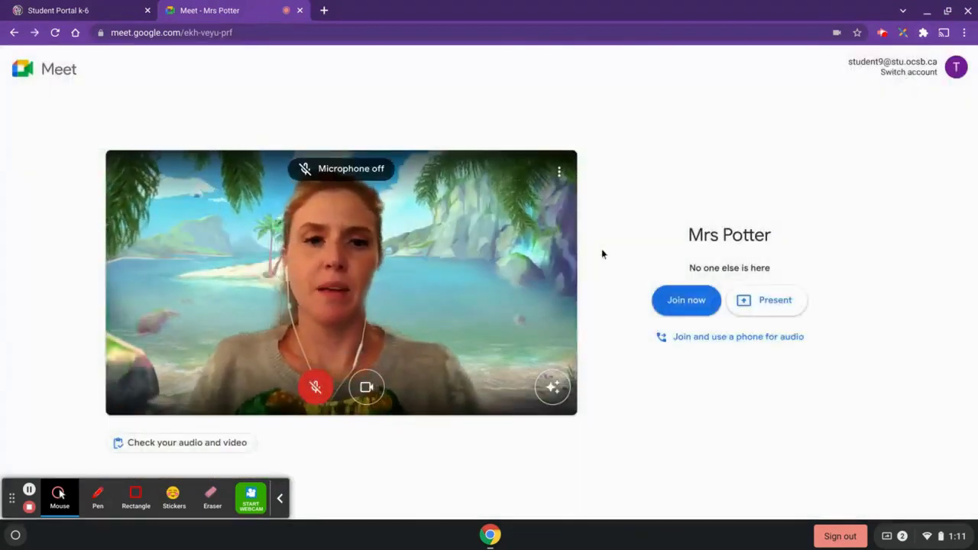
left_click(666, 305)
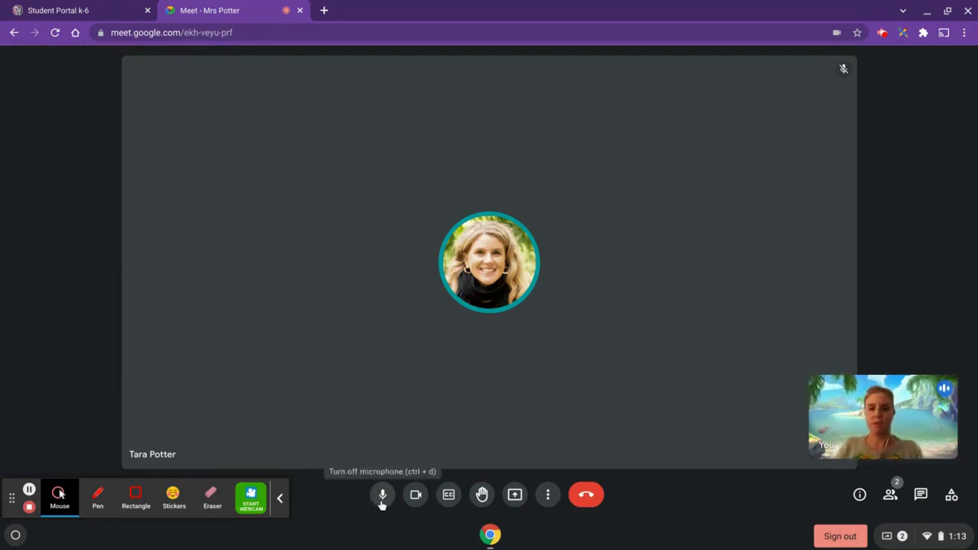
Mute the microphone in the call, and switch the camera off and back on
left_click(382, 497)
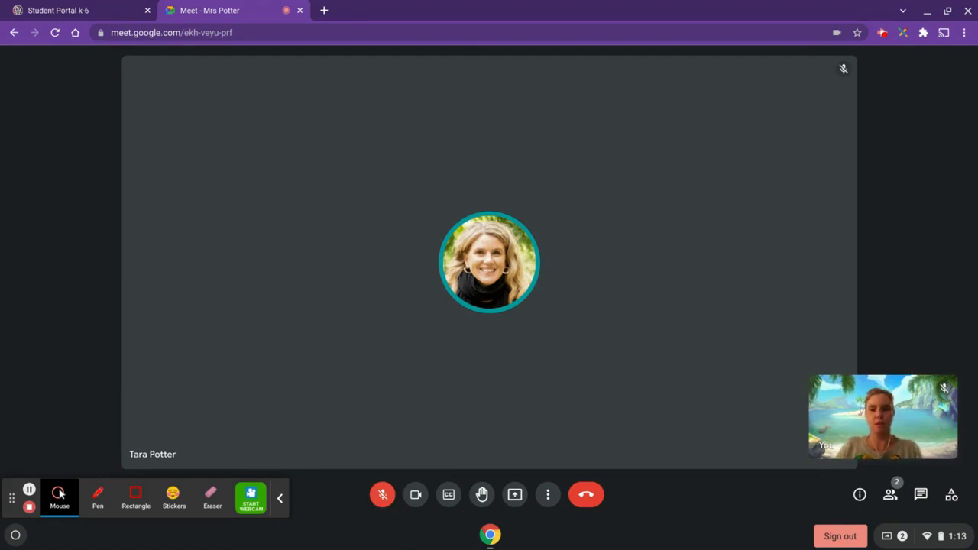
left_click(417, 498)
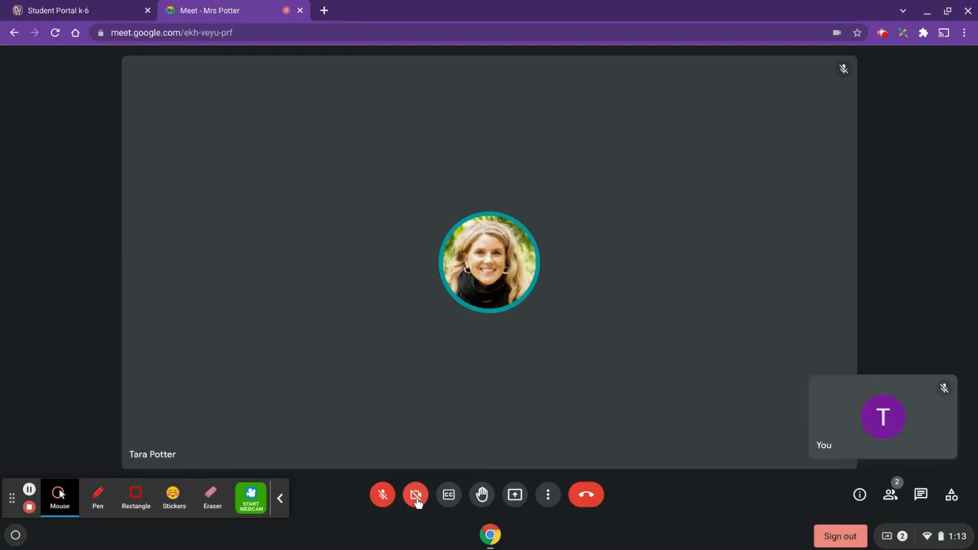
left_click(418, 500)
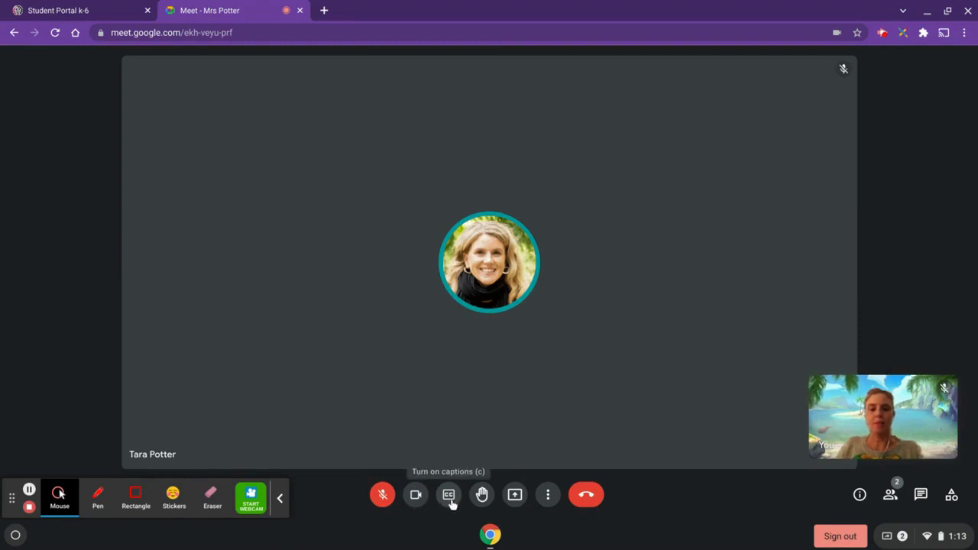
Turn on the meeting captions and set the caption language to French
left_click(451, 502)
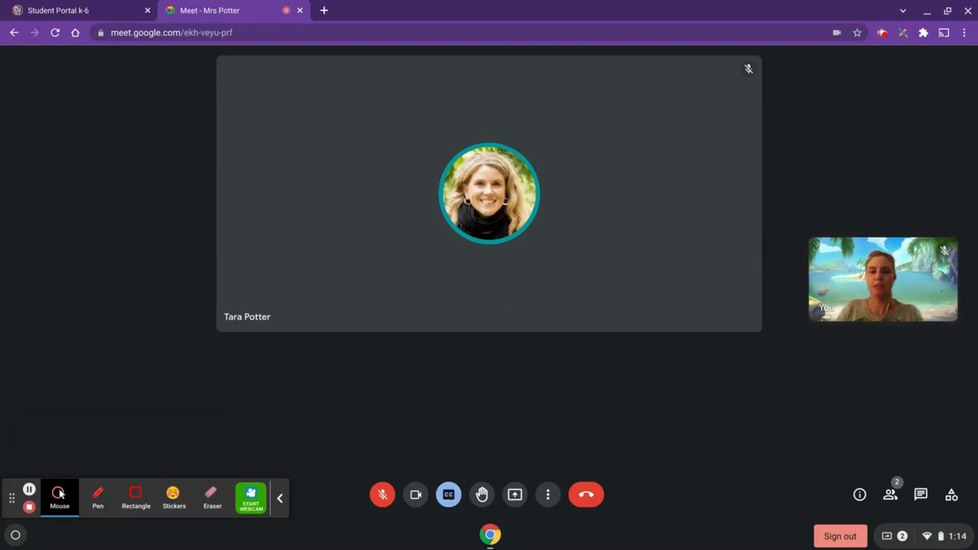
left_click(447, 498)
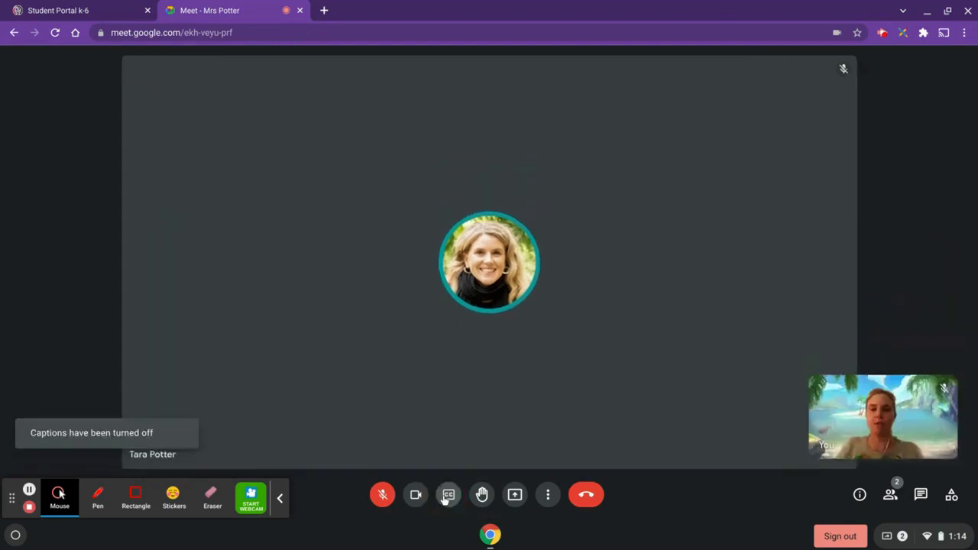
left_click(447, 498)
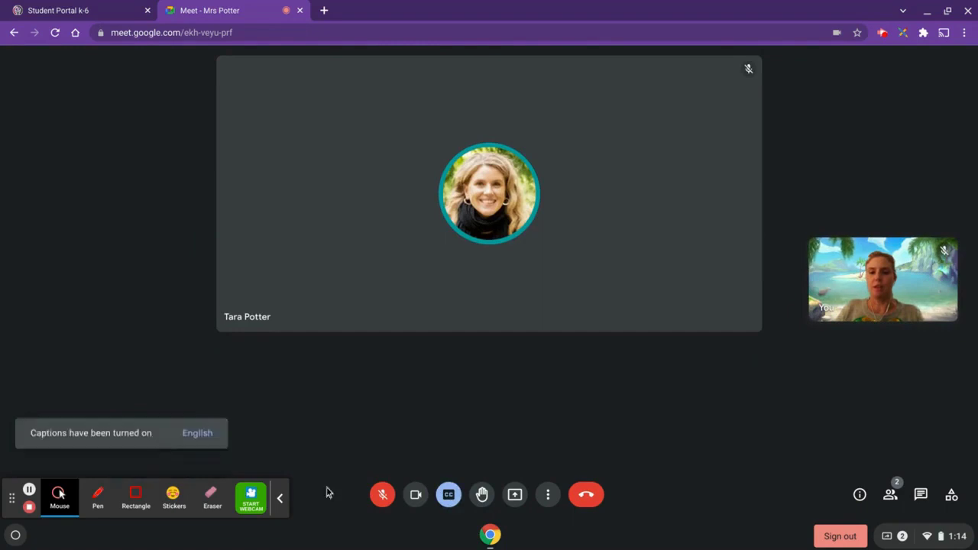
left_click(198, 434)
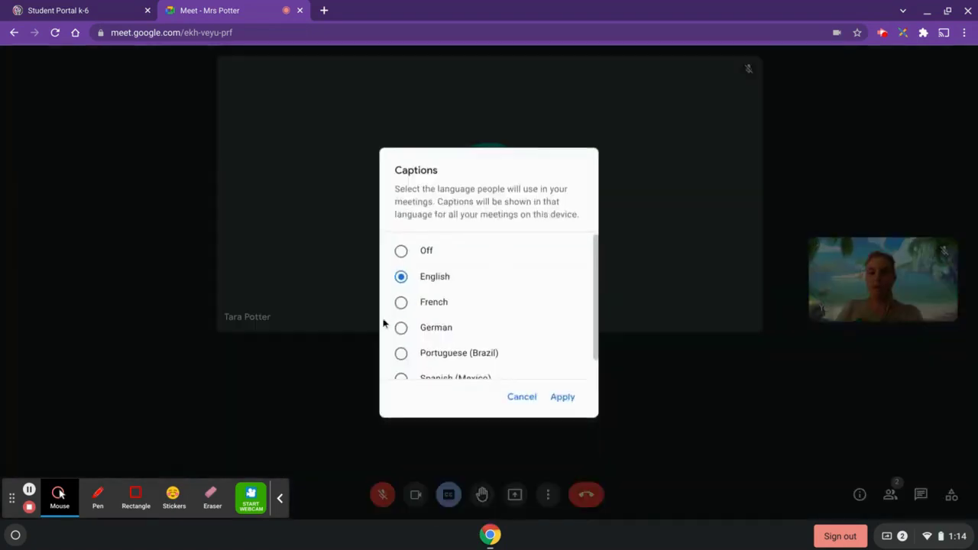
left_click(404, 305)
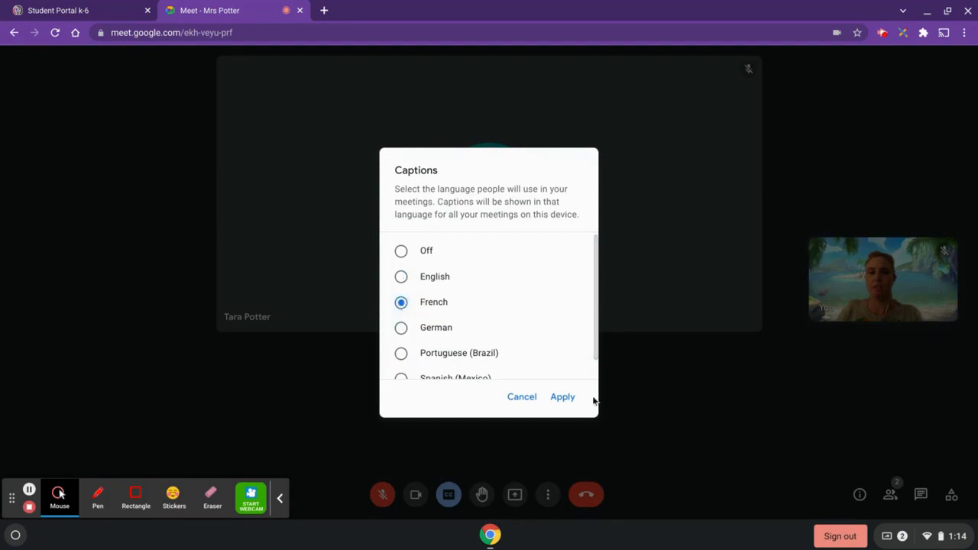
left_click(563, 402)
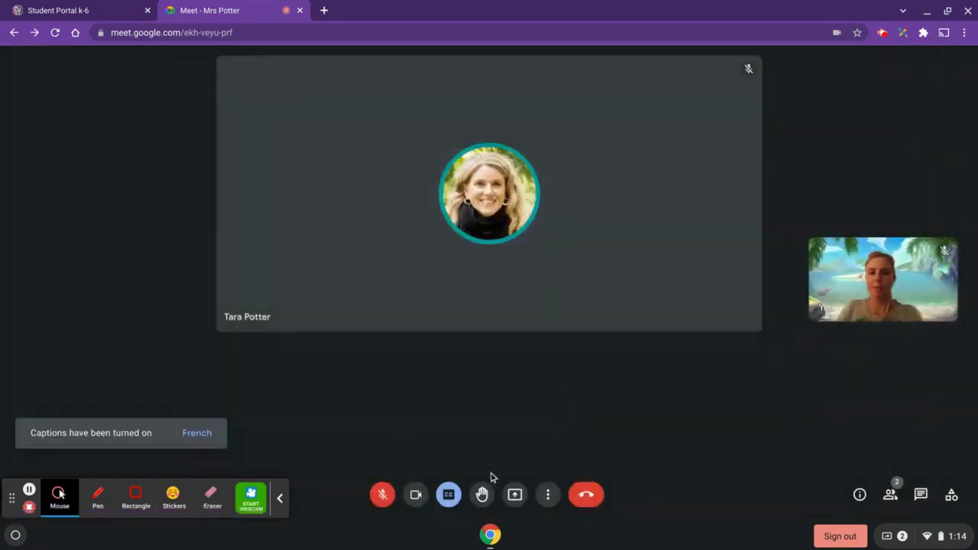
Toggle the meeting captions off and on, leaving them off
left_click(455, 499)
left_click(454, 498)
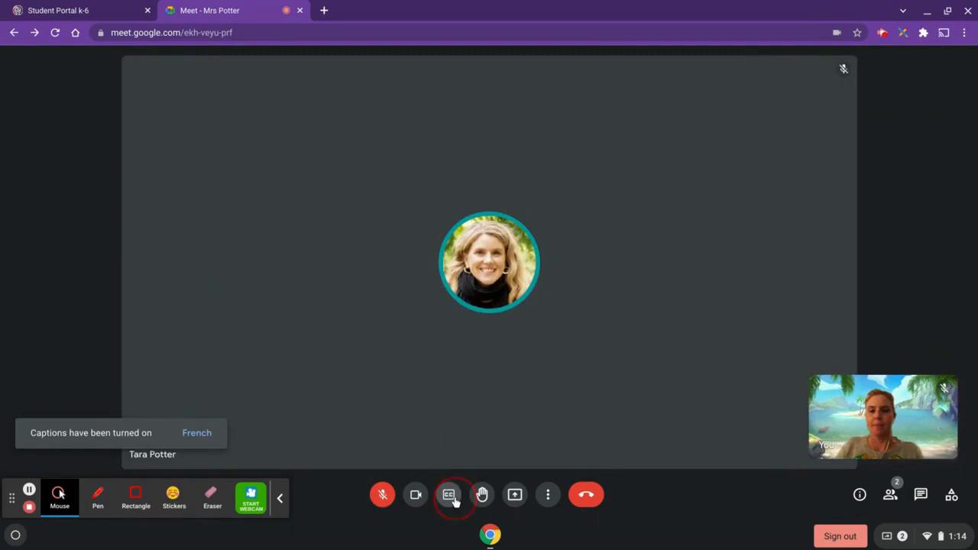
left_click(454, 499)
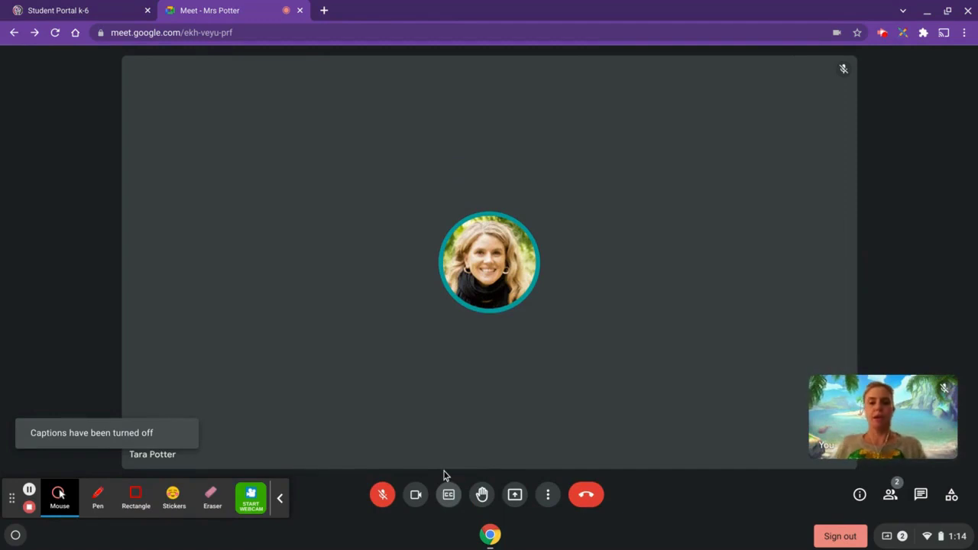
left_click(448, 495)
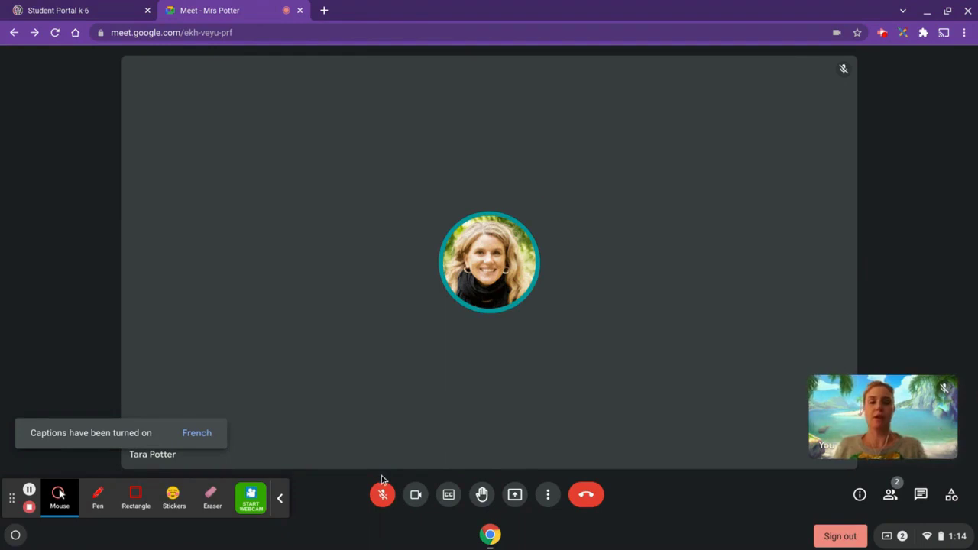
key("c")
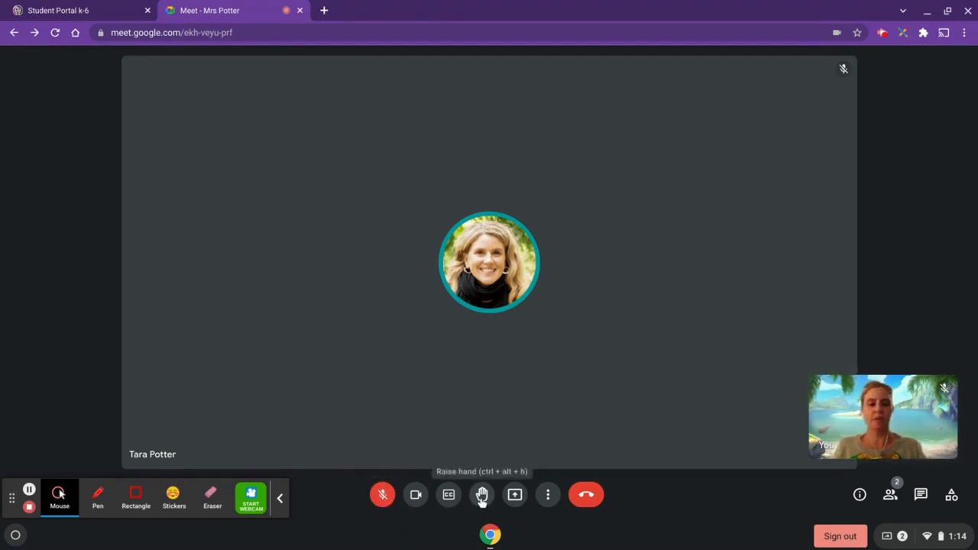
Raise a hand in the meeting and lower it again
left_click(483, 497)
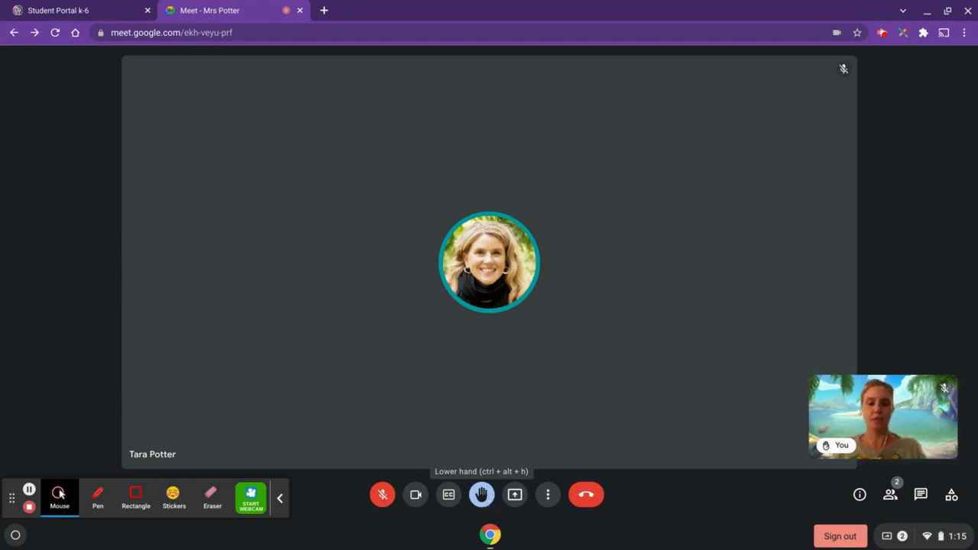
left_click(483, 495)
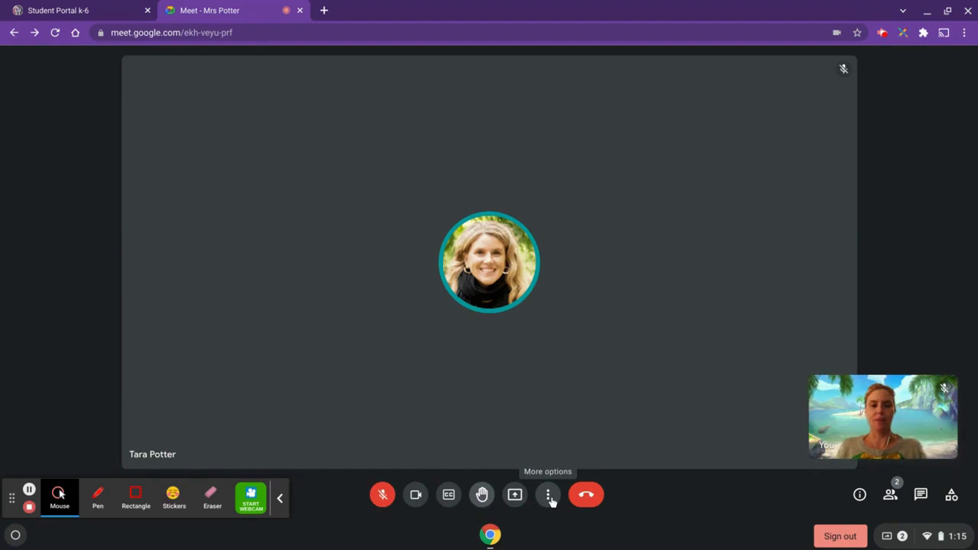
Change the meeting layout to Tiled with a maximum of 49 tiles
left_click(548, 495)
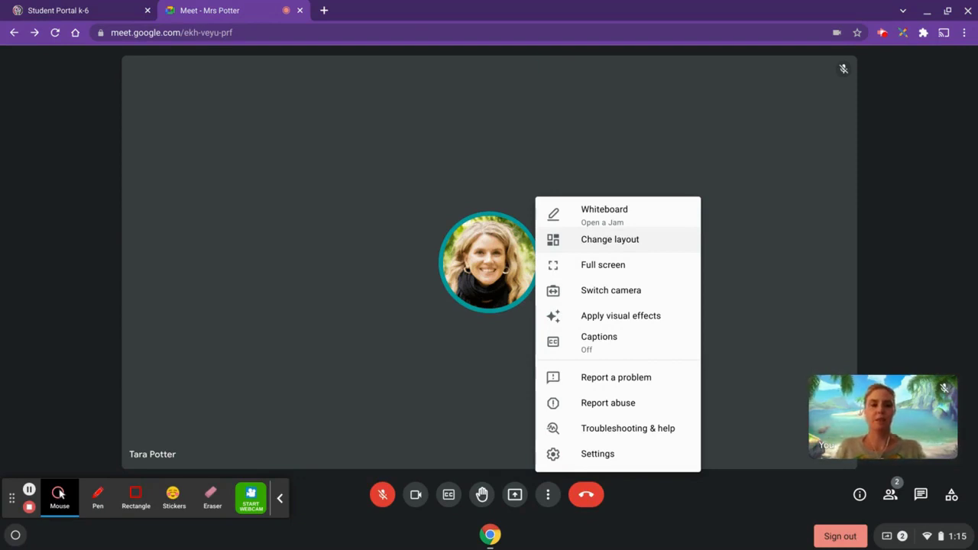
left_click(585, 243)
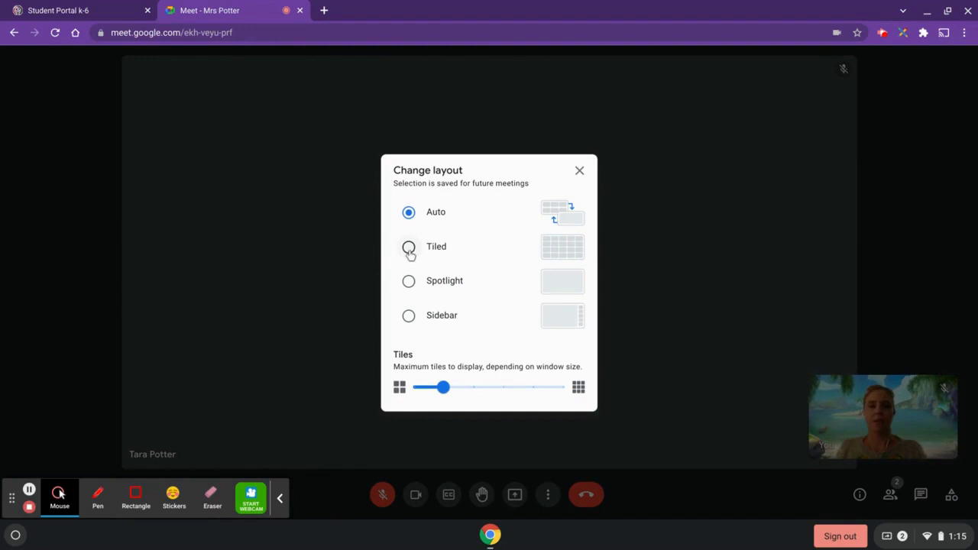
left_click(409, 246)
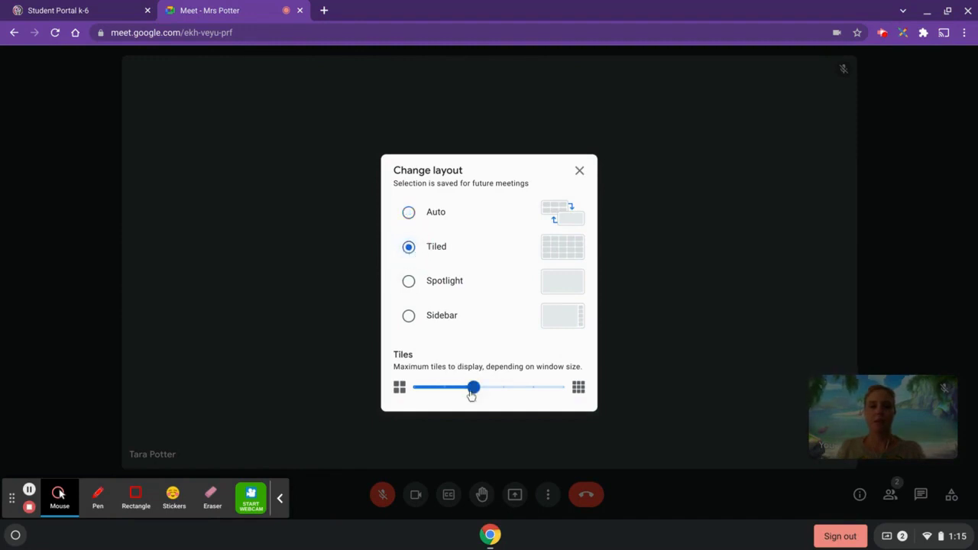
left_click_drag(471, 394, 558, 406)
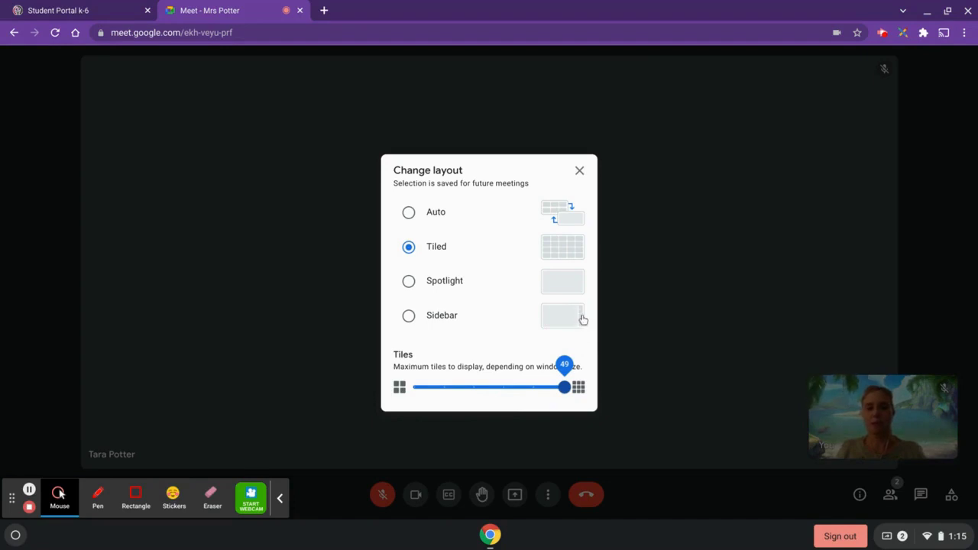
Try the Sidebar and Spotlight layouts, return to the Tiled layout, and close the layout settings
left_click(410, 317)
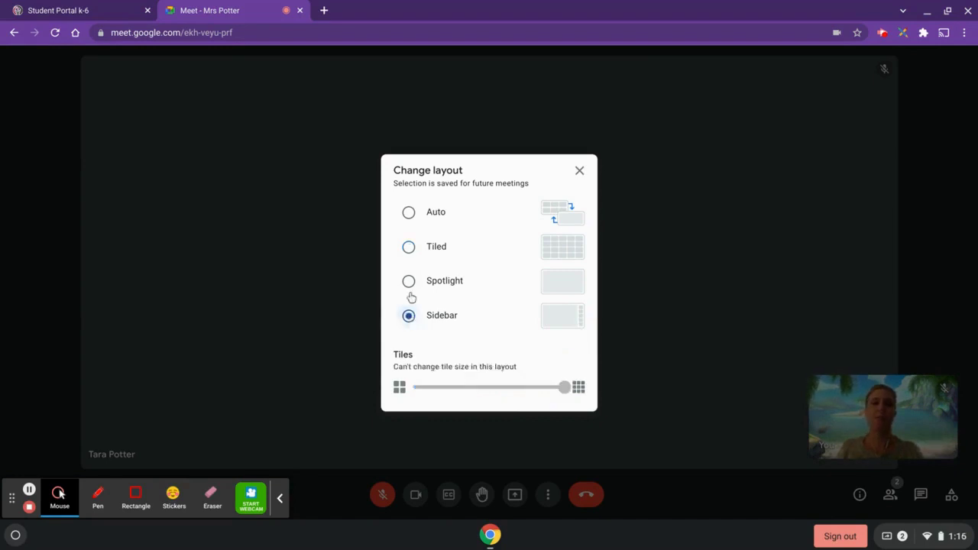
left_click(408, 283)
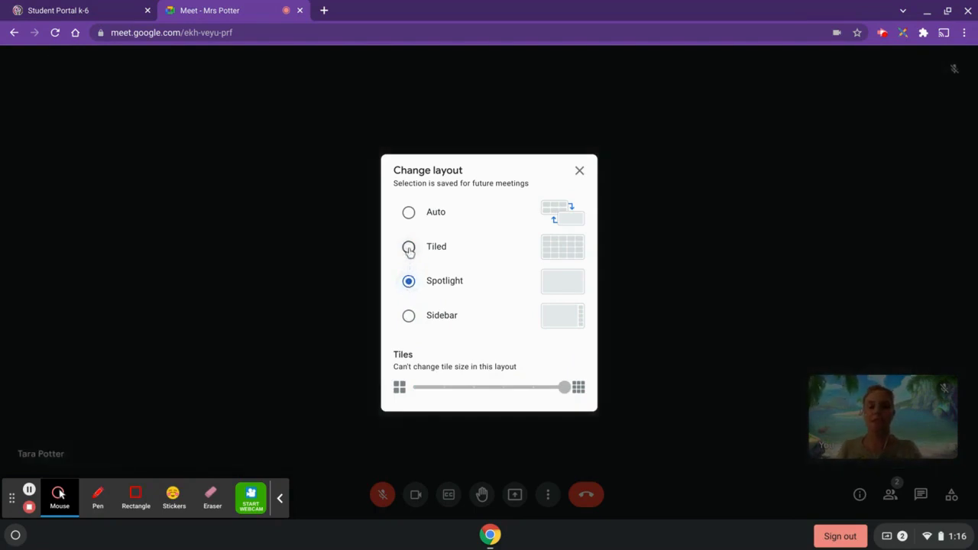
left_click(409, 249)
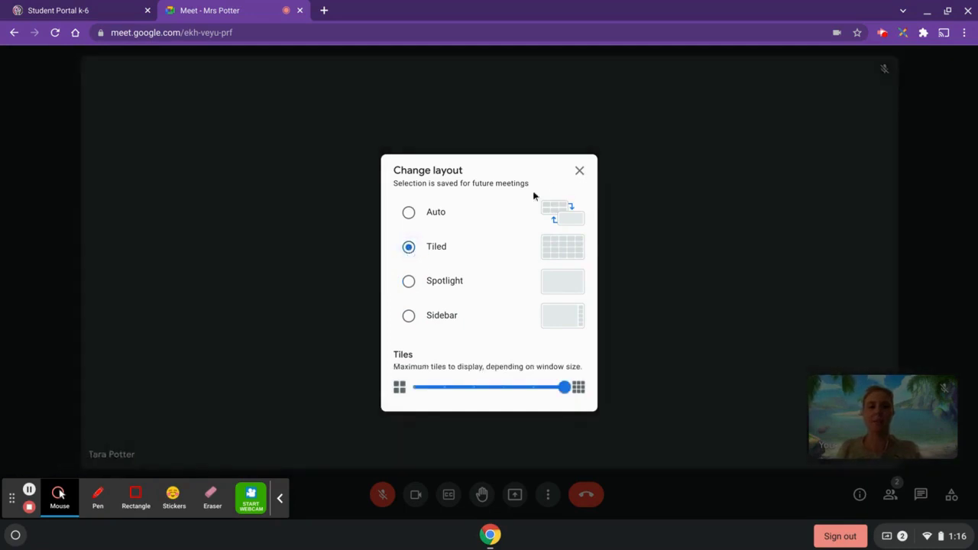
left_click(581, 172)
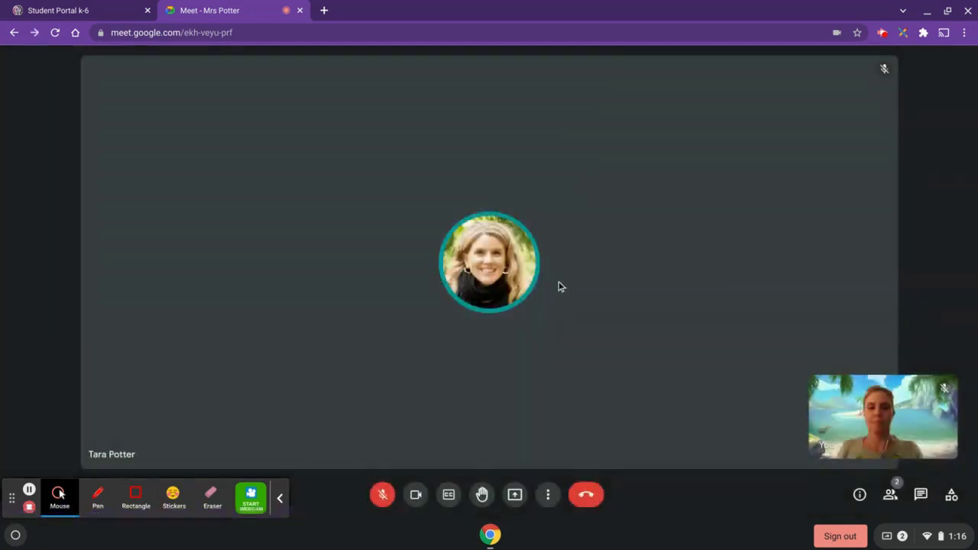
Try the fireworks background in the visual effects, and set the camera background to Morning condo
left_click(547, 496)
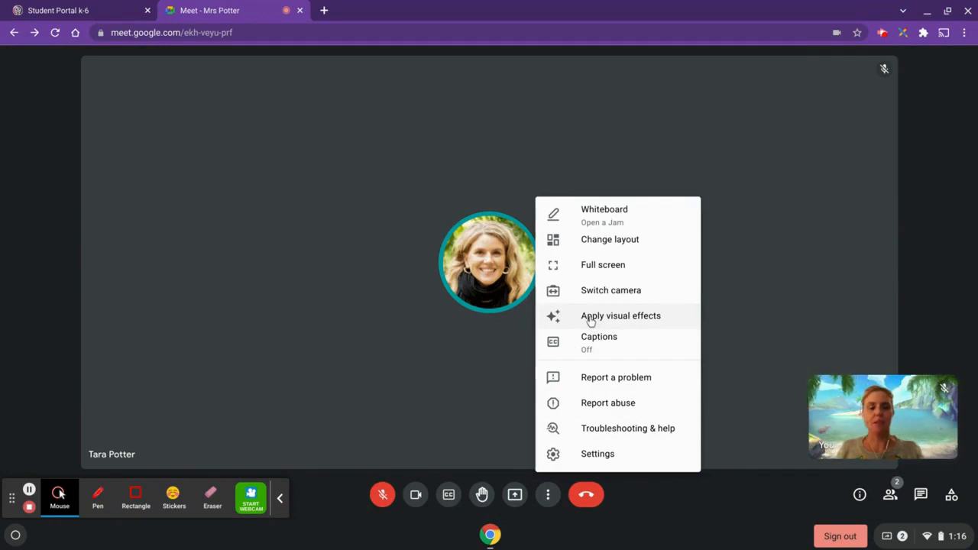
left_click(591, 321)
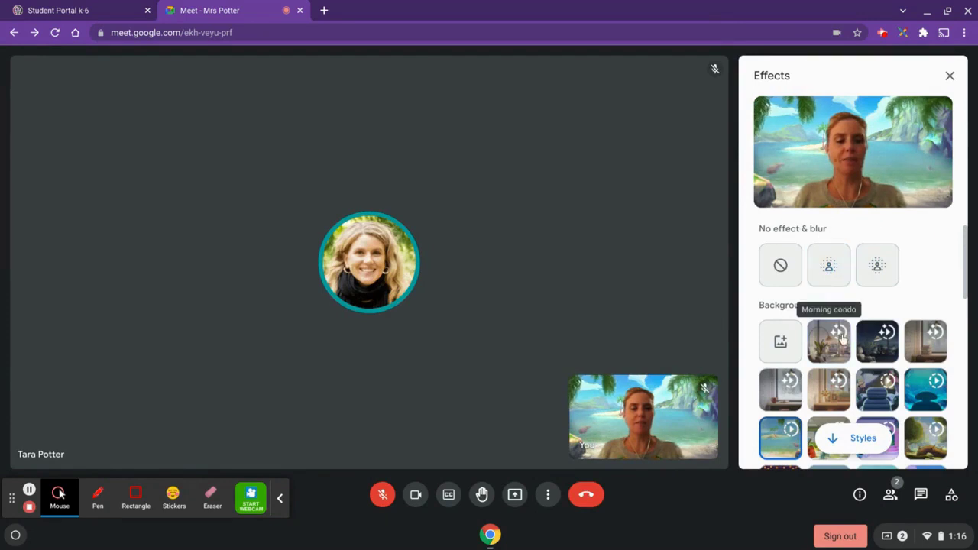
scroll(843, 339, "down", 1)
scroll(843, 339, "down", 5)
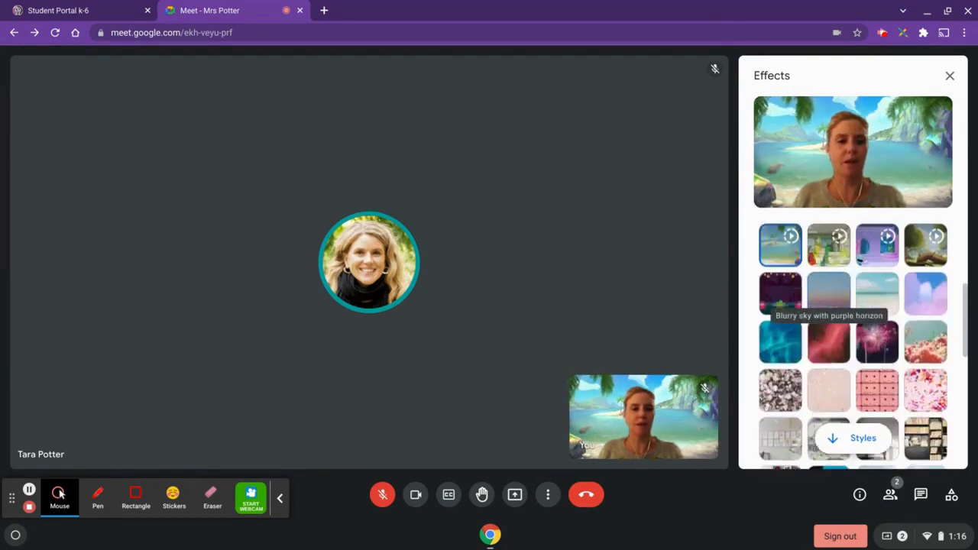
left_click(875, 342)
scroll(878, 343, "down", 2)
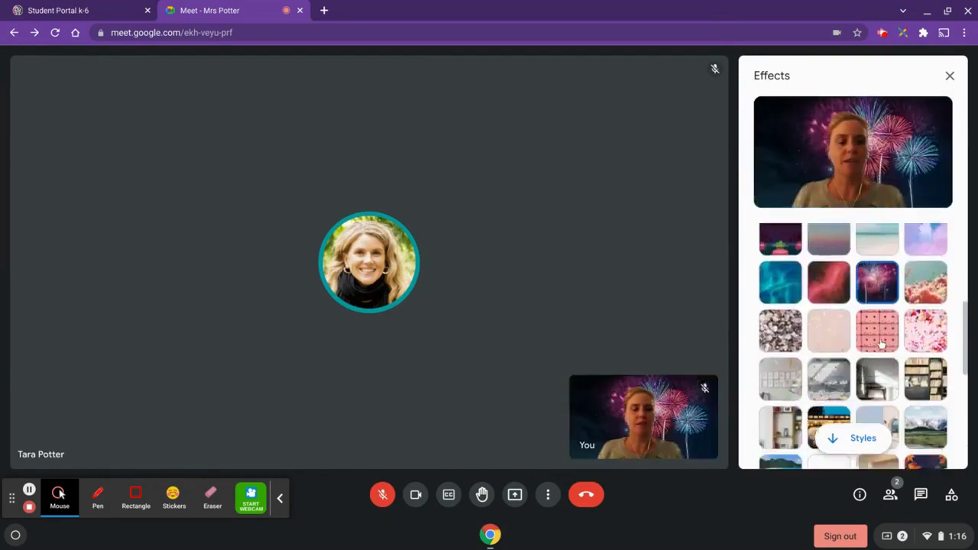
scroll(879, 343, "up", 4)
scroll(880, 344, "up", 3)
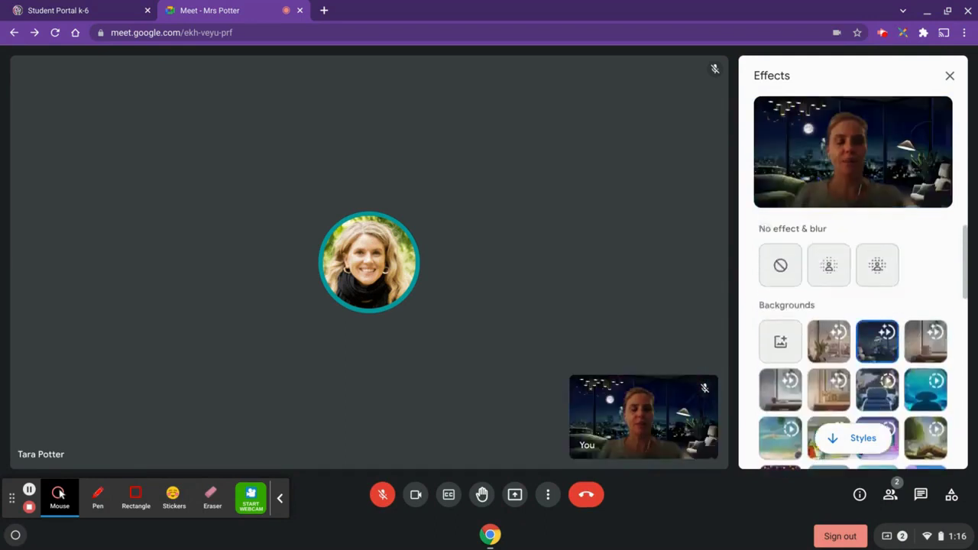
left_click(830, 344)
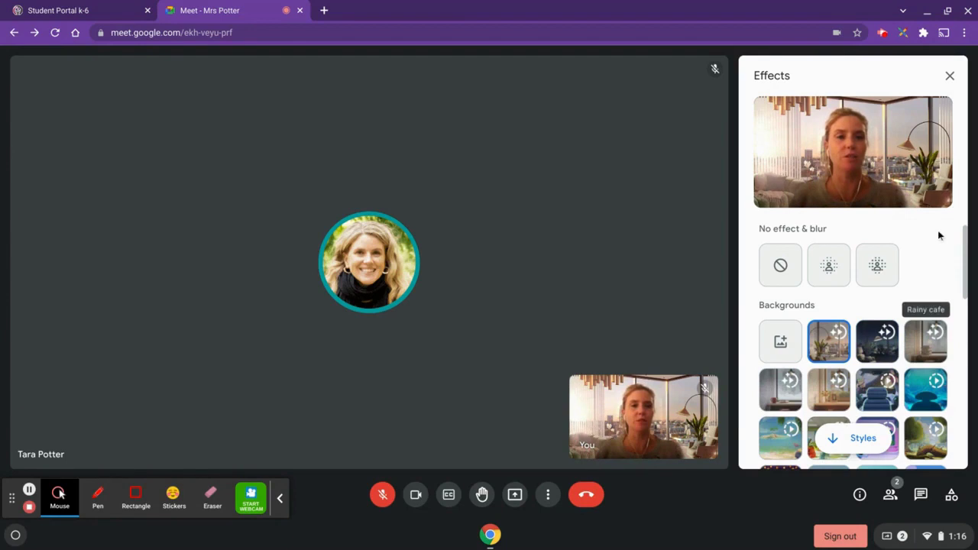
left_click(952, 79)
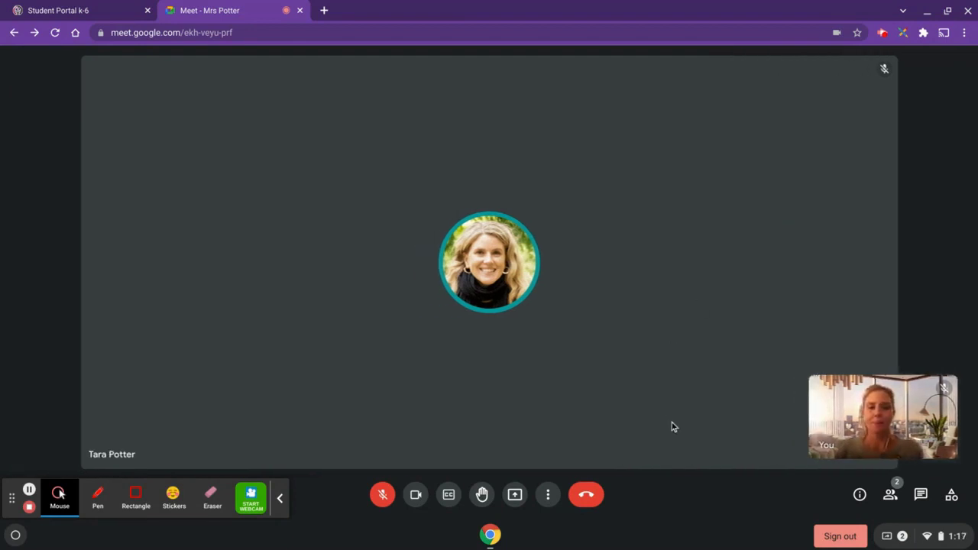
In the meeting's audio settings, choose Default - Mic as the microphone and Default - Headphone as the speakers
left_click(548, 495)
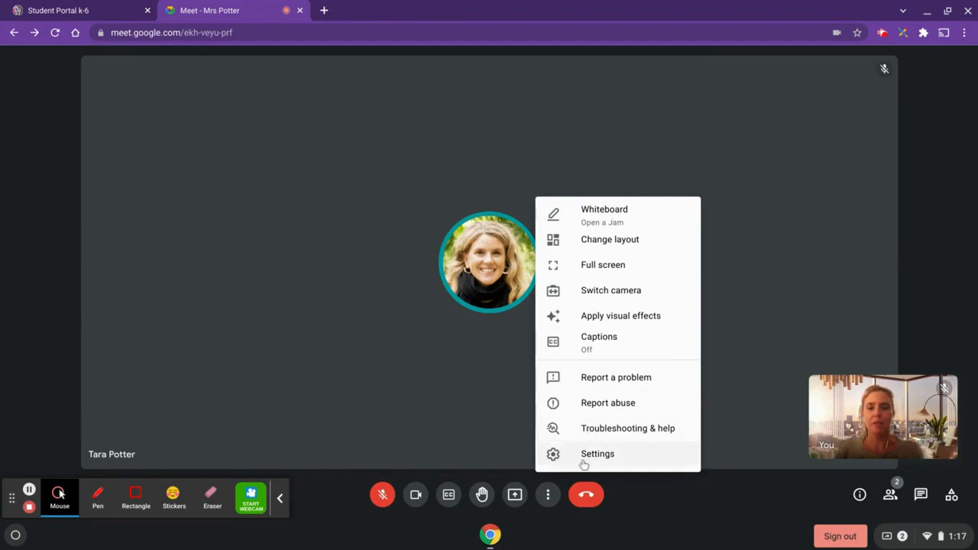
left_click(584, 462)
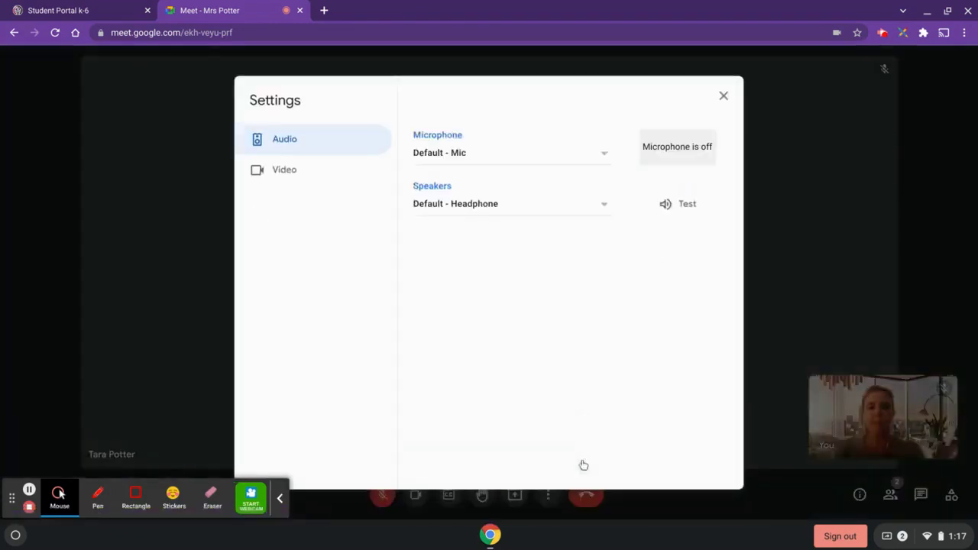
left_click(335, 145)
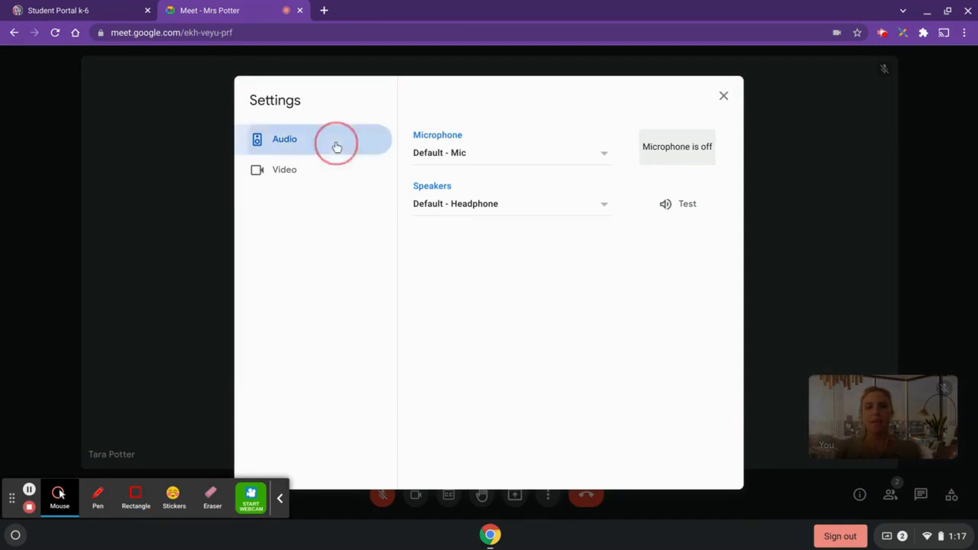
left_click(422, 156)
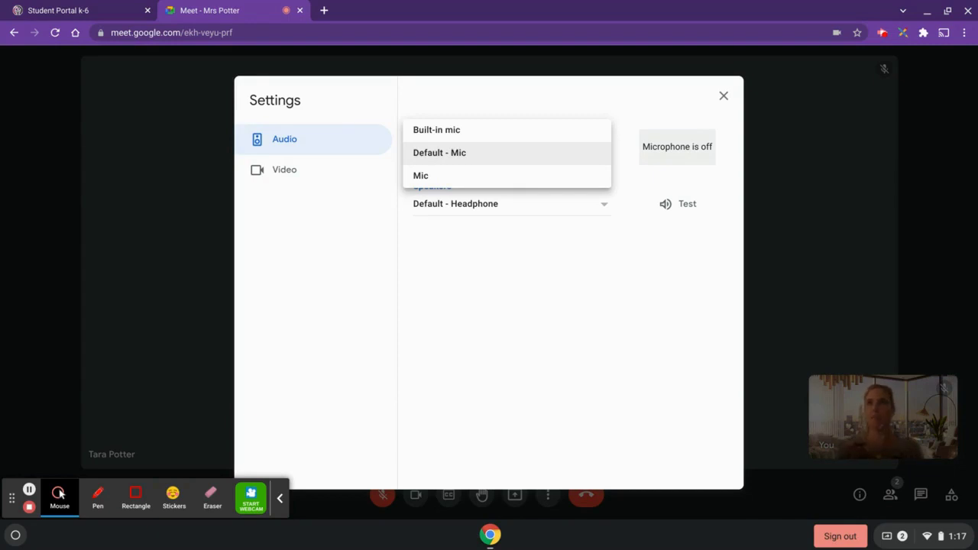
left_click(419, 156)
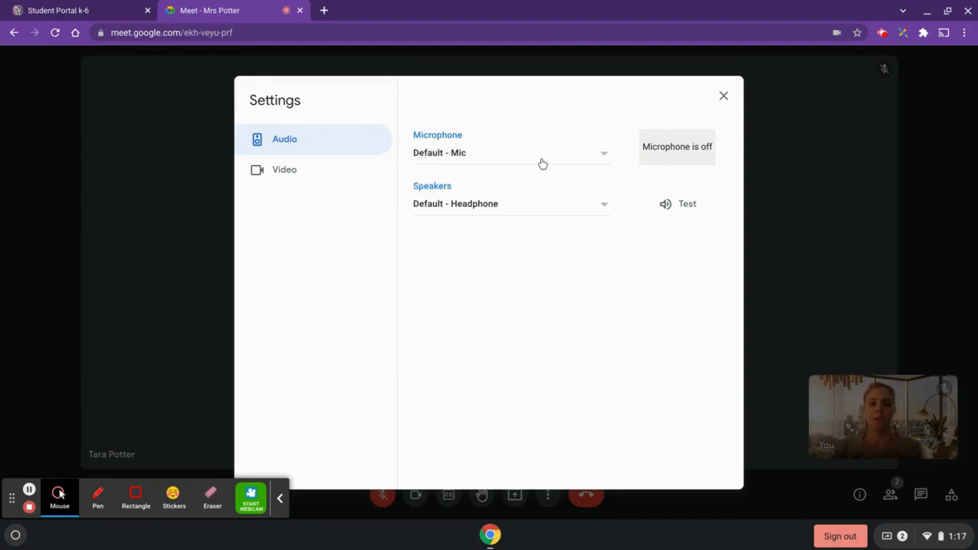
left_click(608, 212)
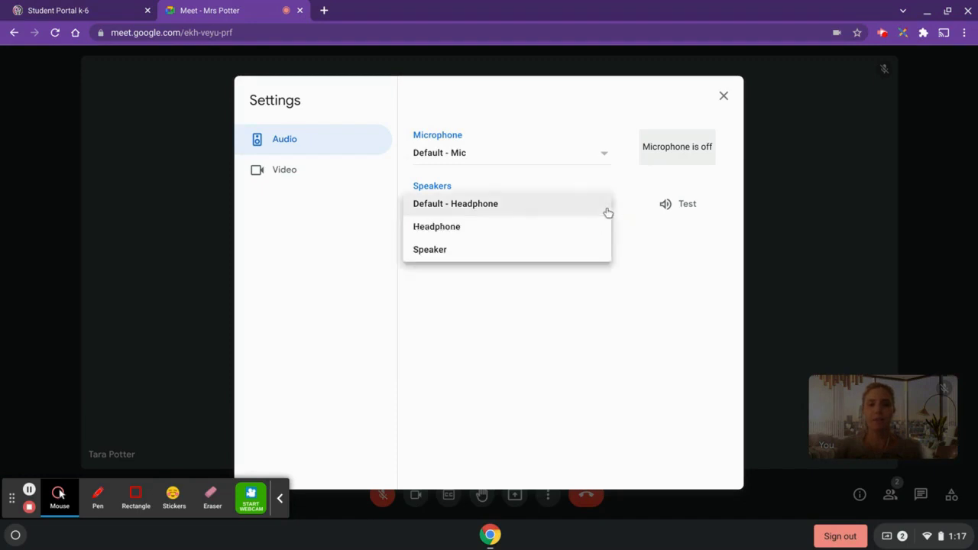
left_click(477, 210)
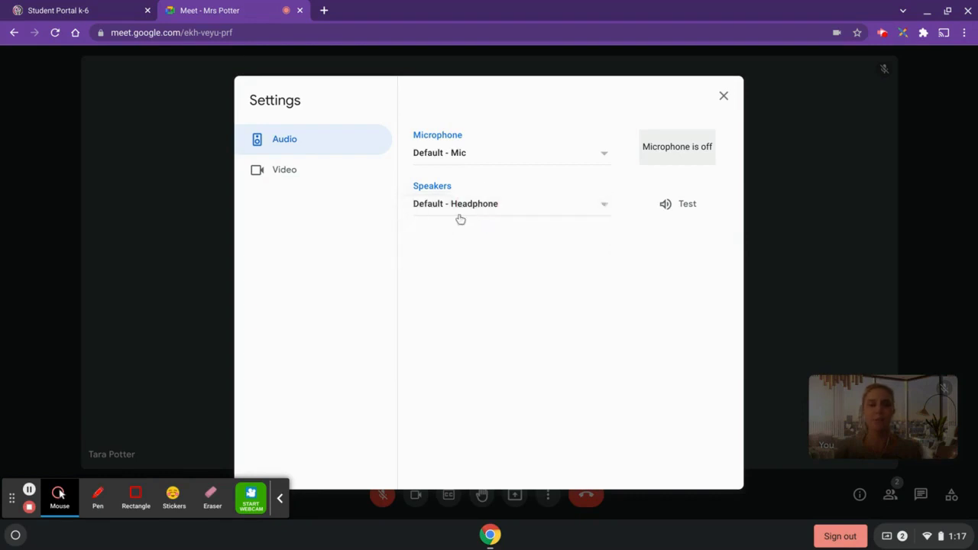
Check the available cameras in the video settings and turn on Adjust video lighting
left_click(285, 180)
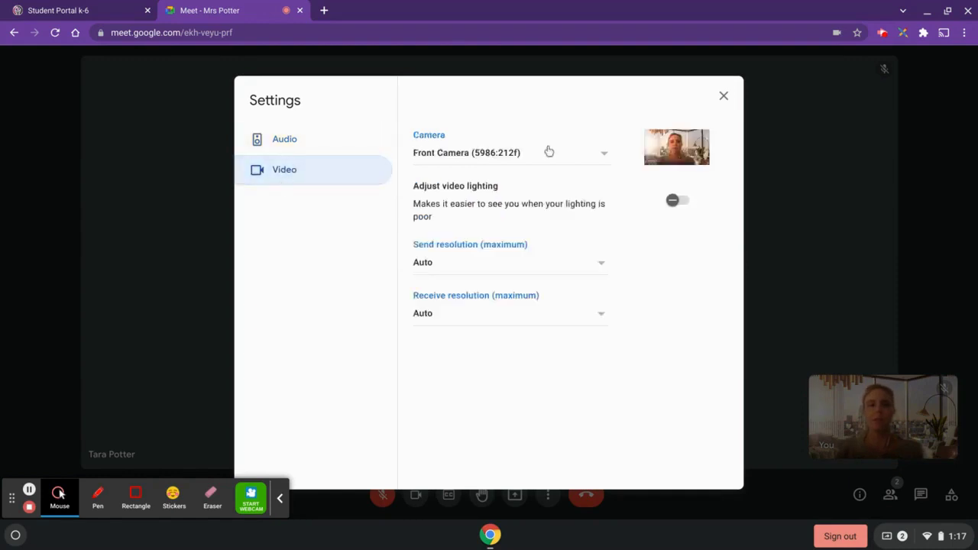
left_click(598, 161)
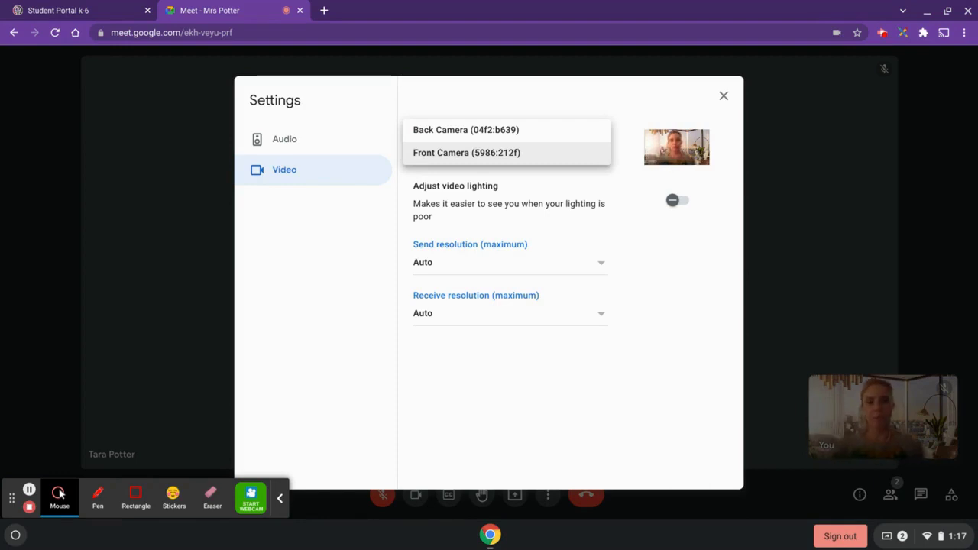
left_click(677, 203)
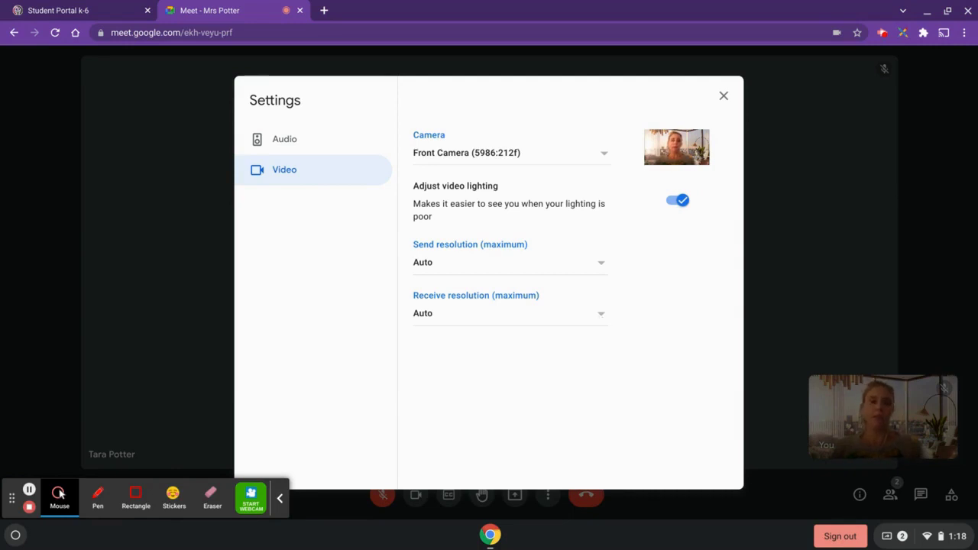
Set the maximum receive and send resolutions to Standard definition (360p)
left_click(601, 320)
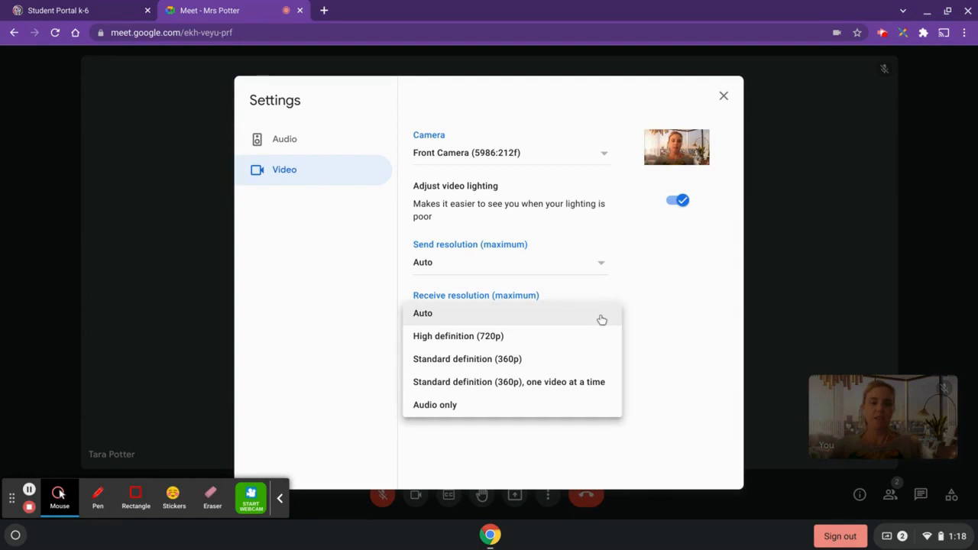
left_click(541, 359)
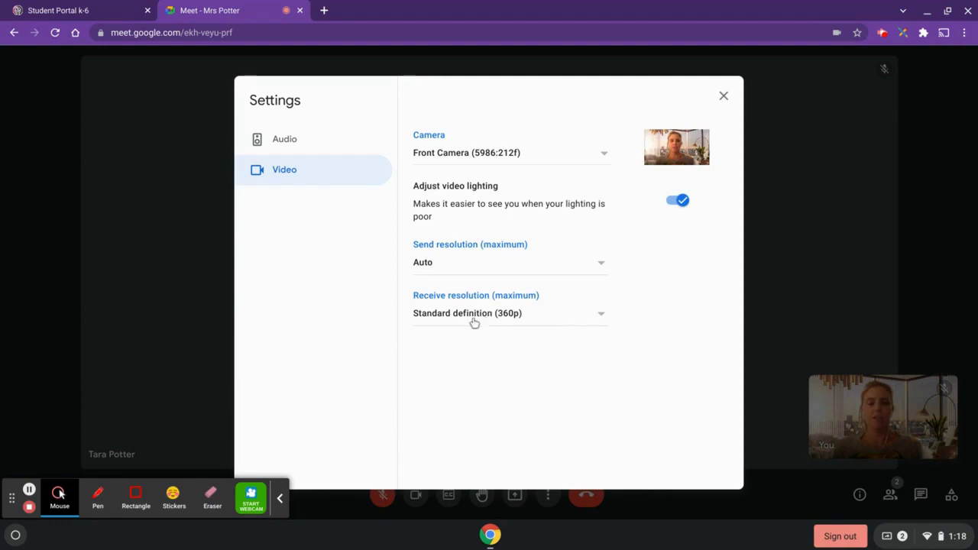
left_click(603, 268)
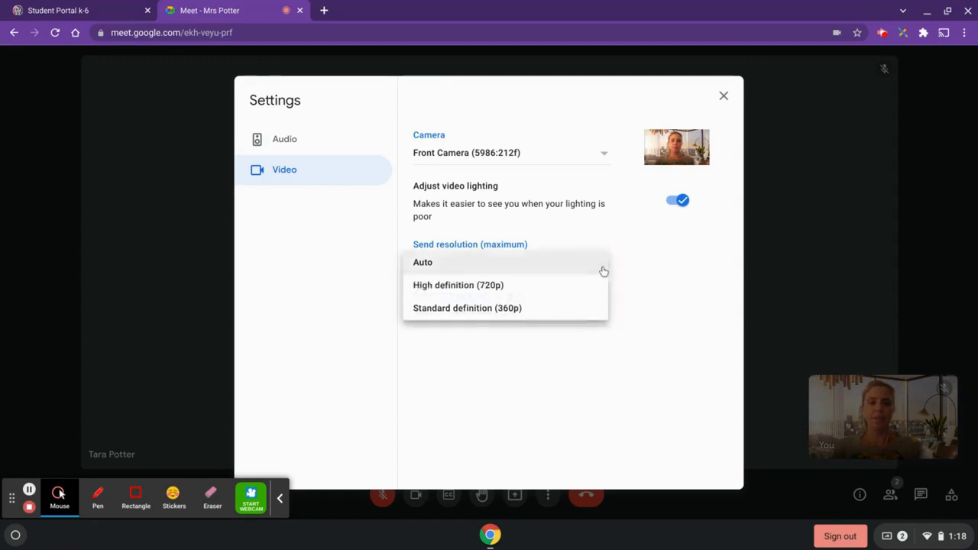
left_click(532, 312)
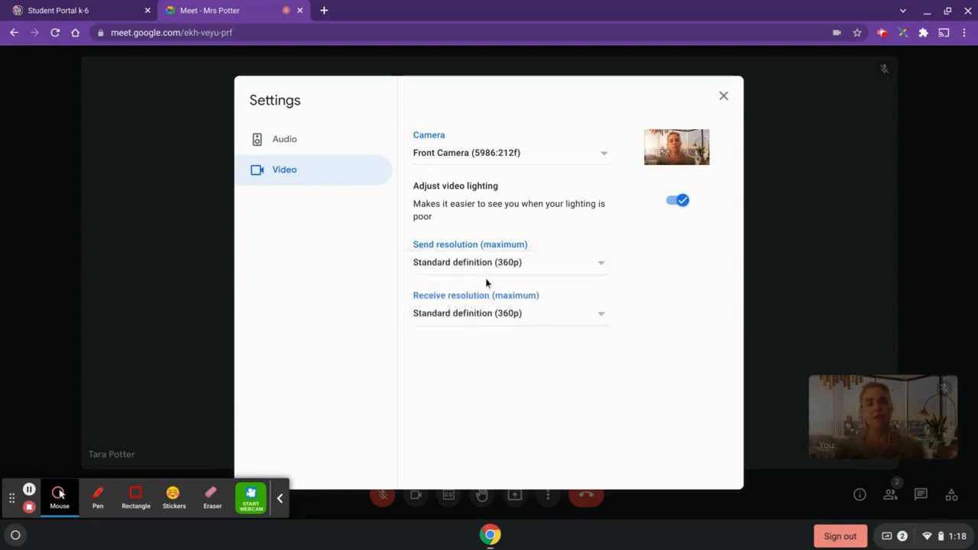
Set the maximum send and receive resolutions back to Auto and close the meeting settings
left_click(601, 262)
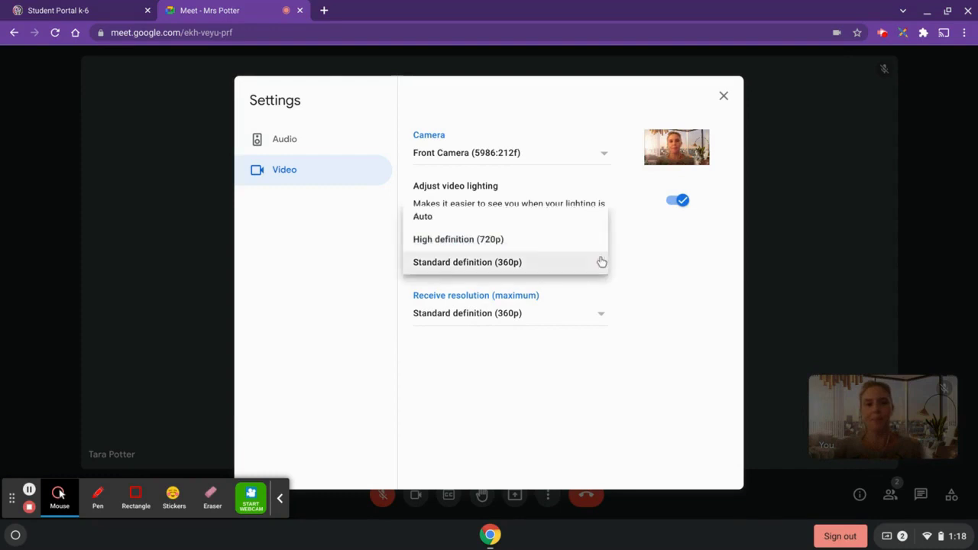
left_click(548, 222)
left_click(545, 322)
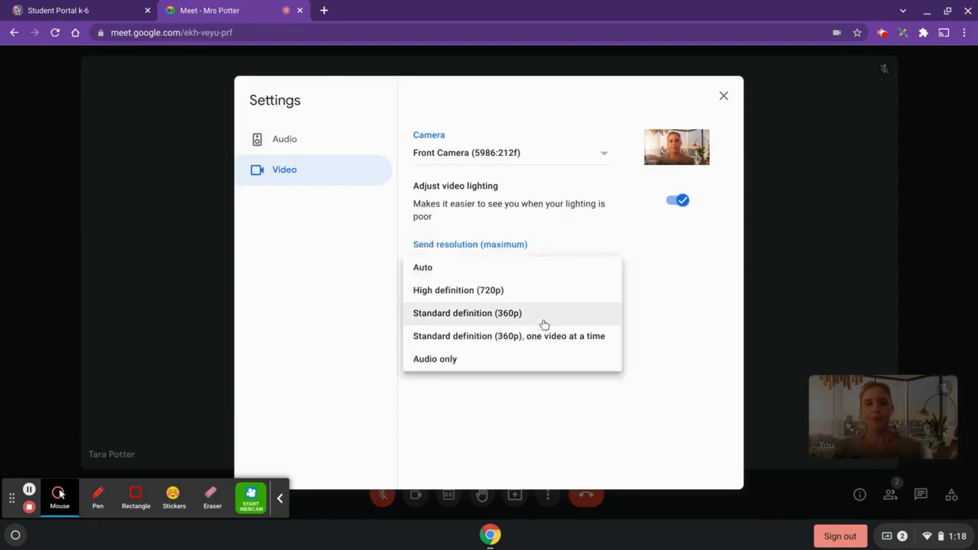
left_click(505, 274)
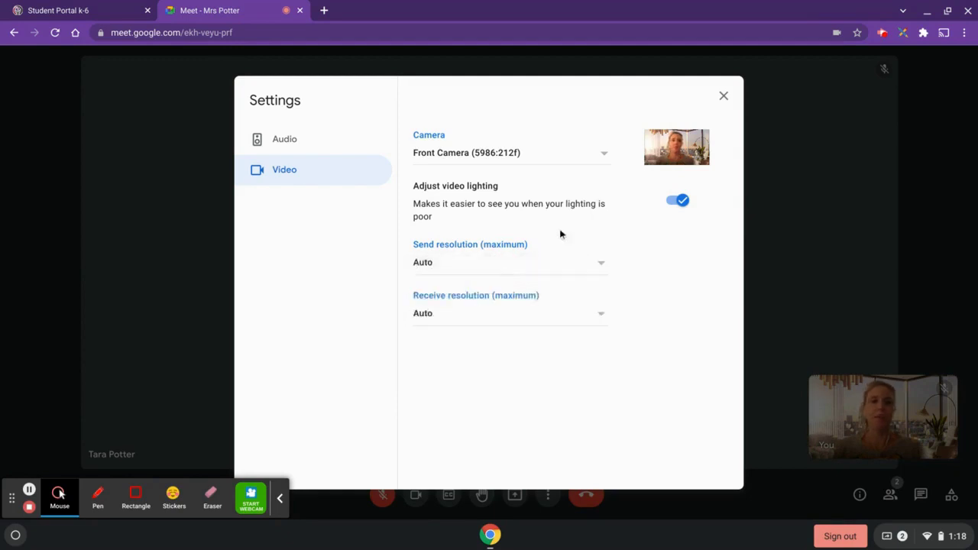
left_click(724, 96)
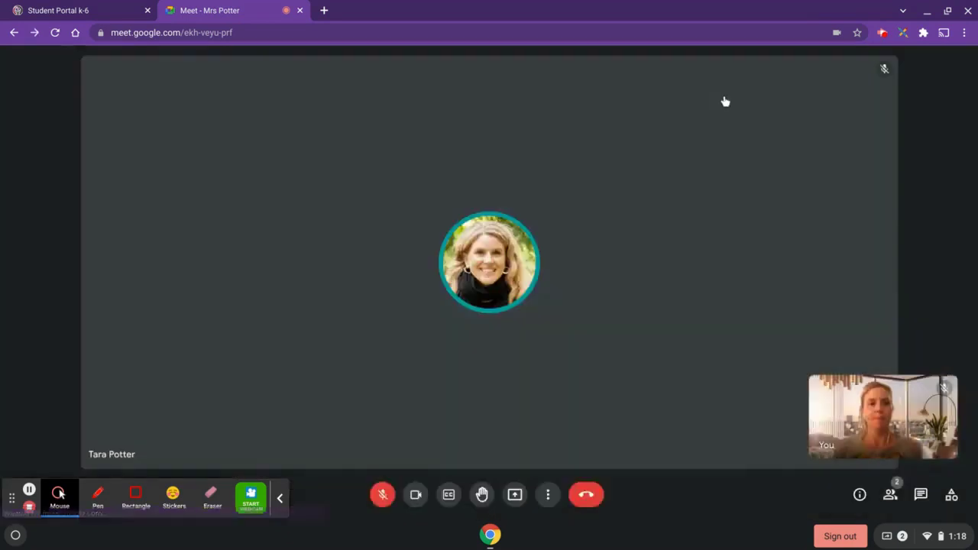
Switch the meeting to full screen, return to the normal view, and bring up the additional meeting options once more before dismissing them
left_click(550, 510)
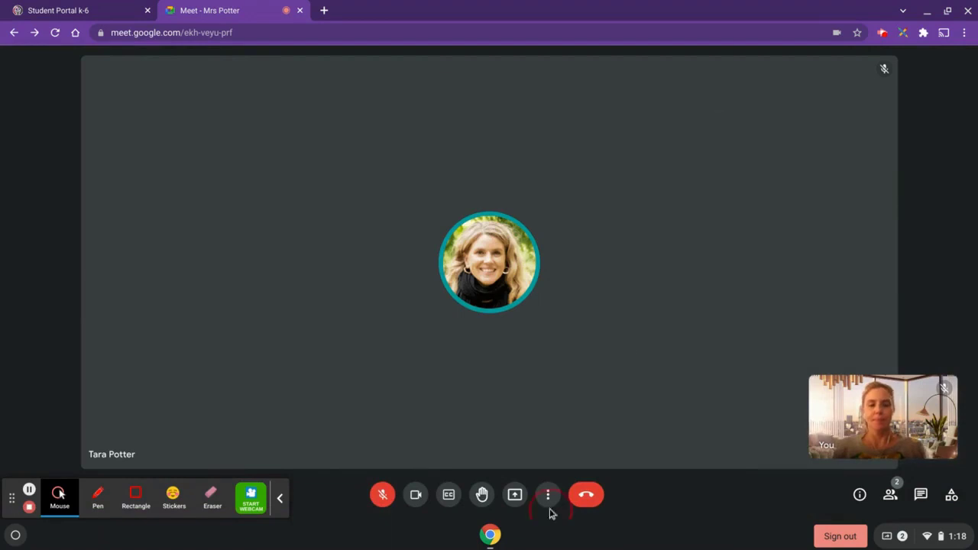
left_click(549, 497)
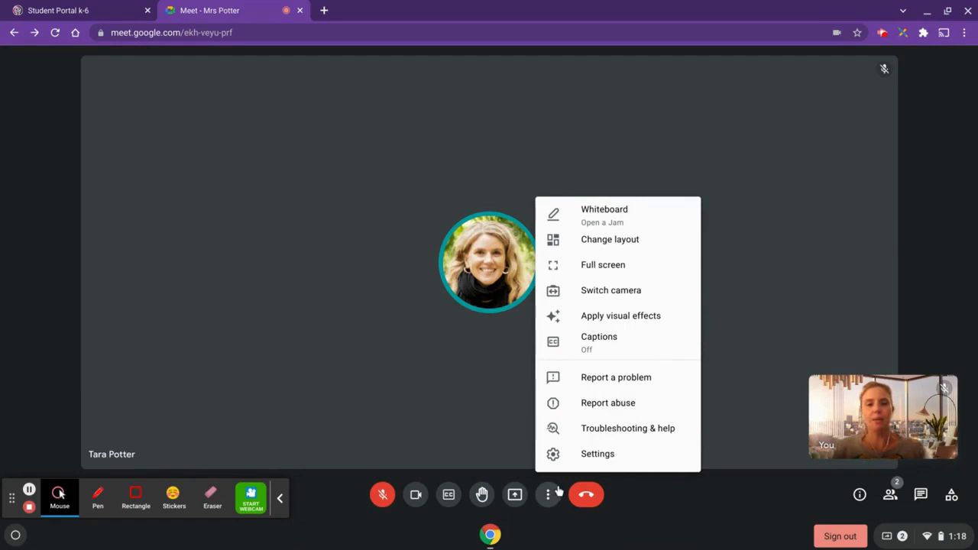
left_click(587, 265)
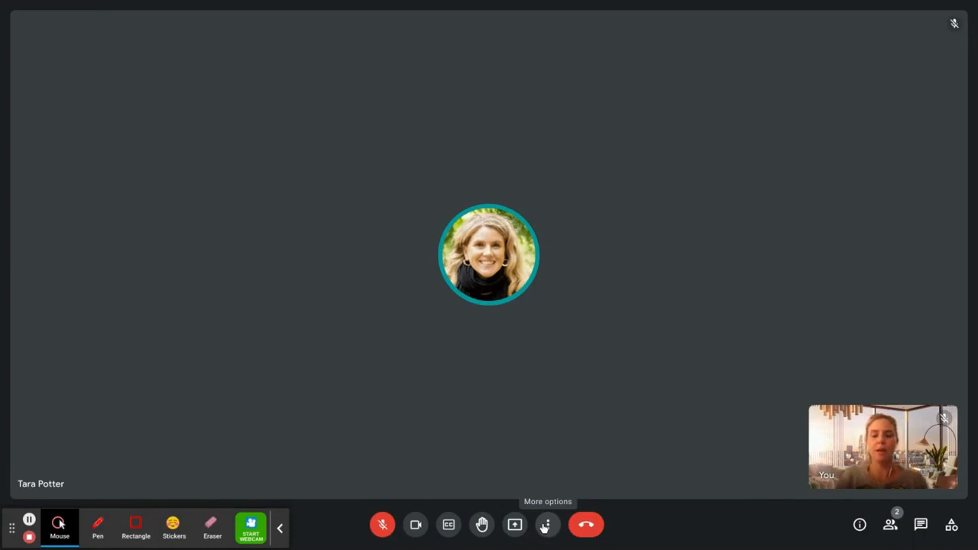
key("Escape")
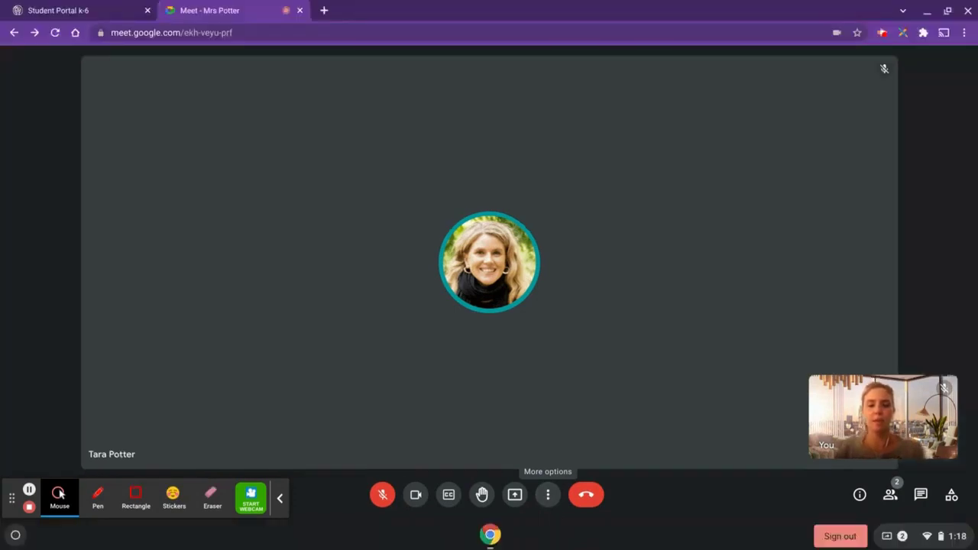
left_click(550, 497)
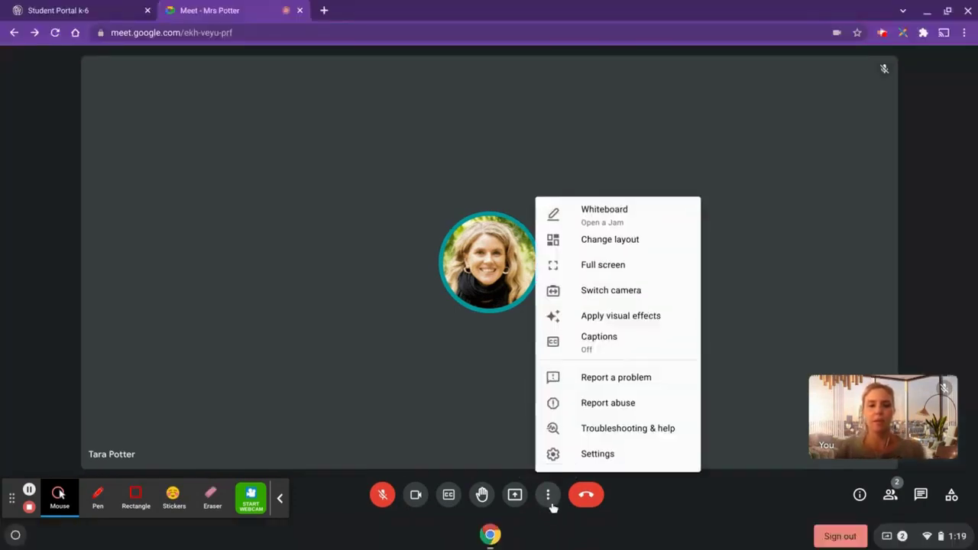
left_click(494, 424)
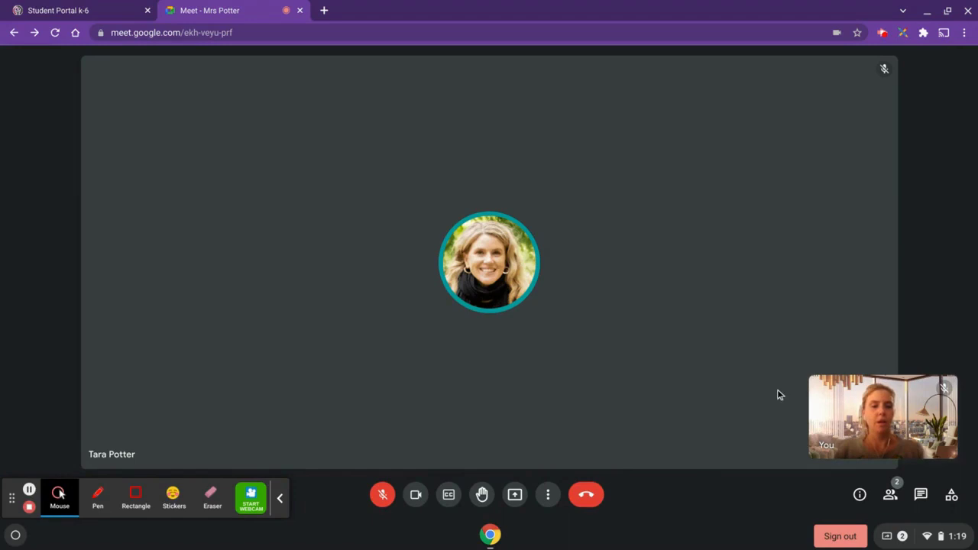
Send everyone in the call the chat message "Hi" followed by a grinning face emoji
left_click(920, 497)
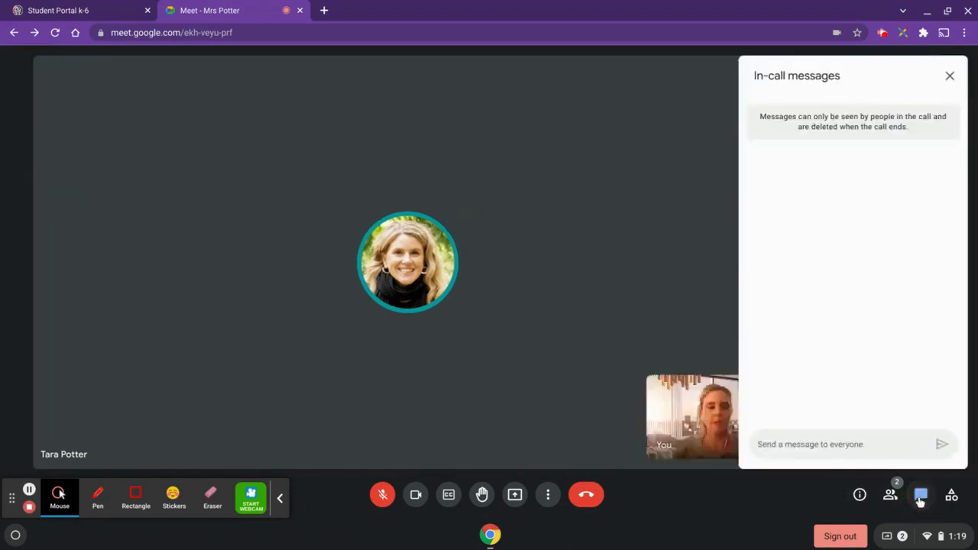
left_click(839, 451)
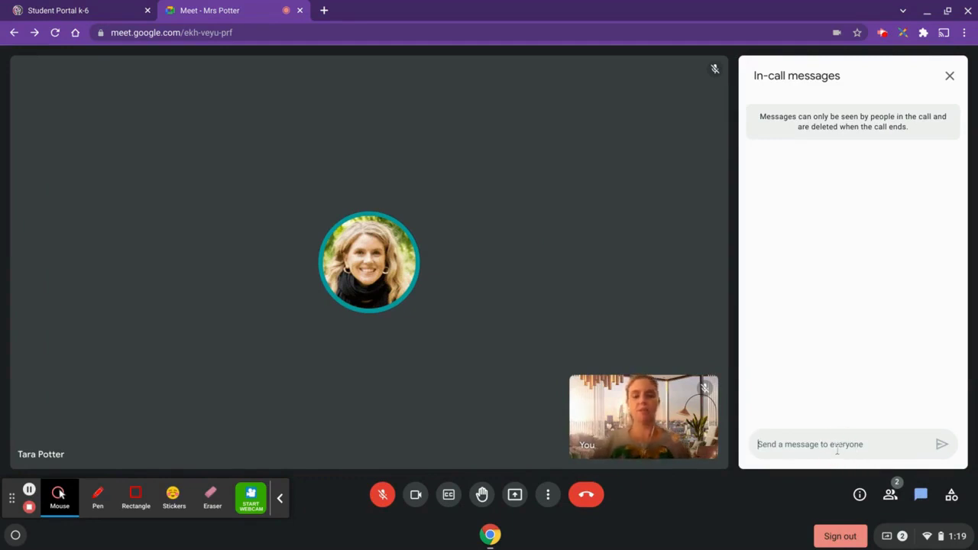
type("Hi")
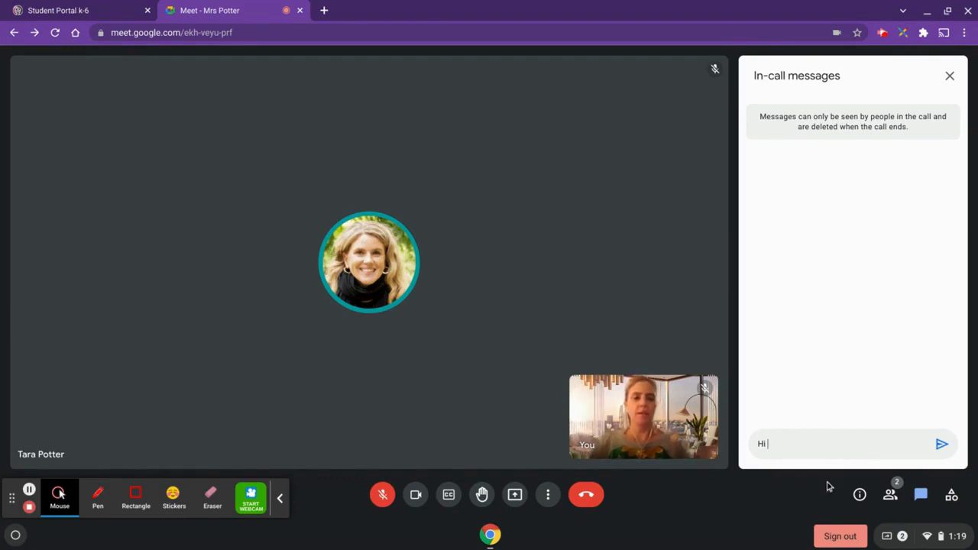
right_click(797, 450)
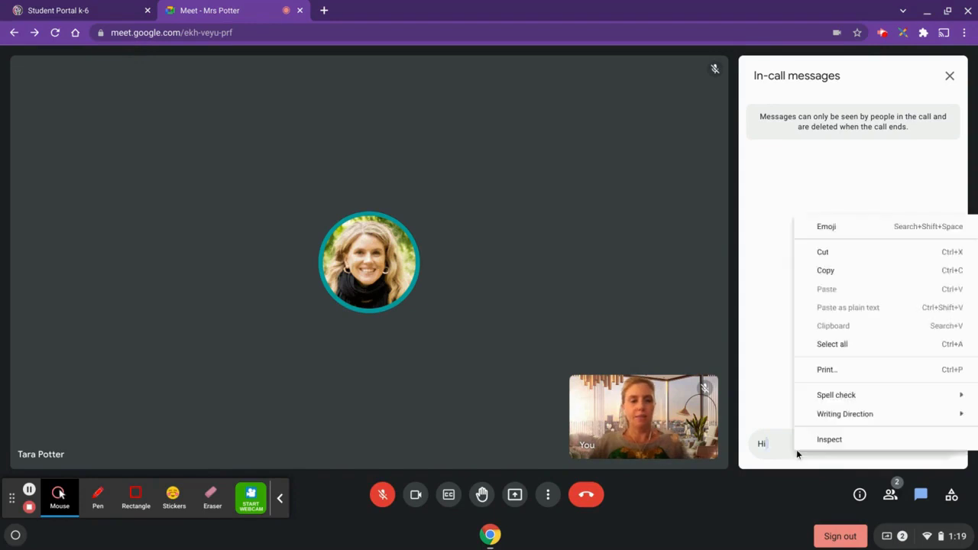
left_click(846, 227)
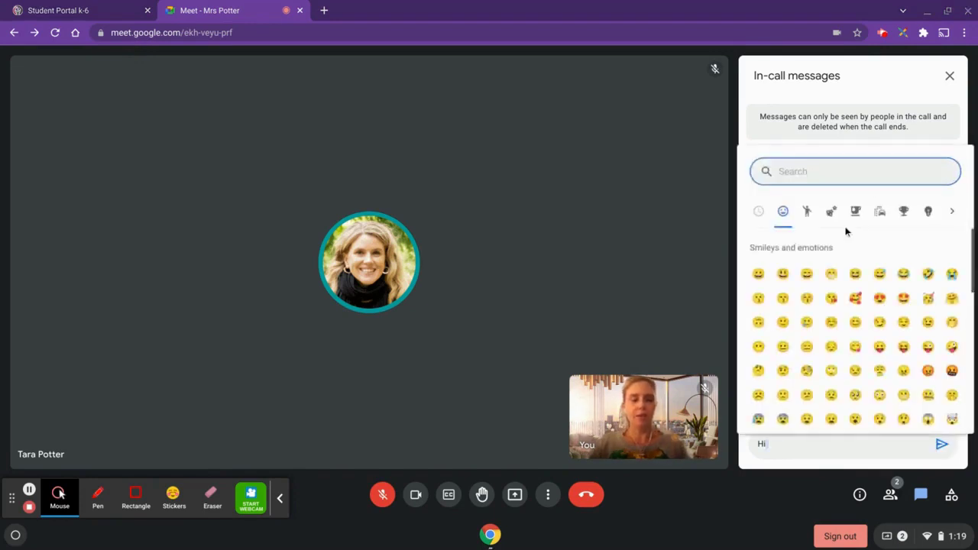
left_click(757, 275)
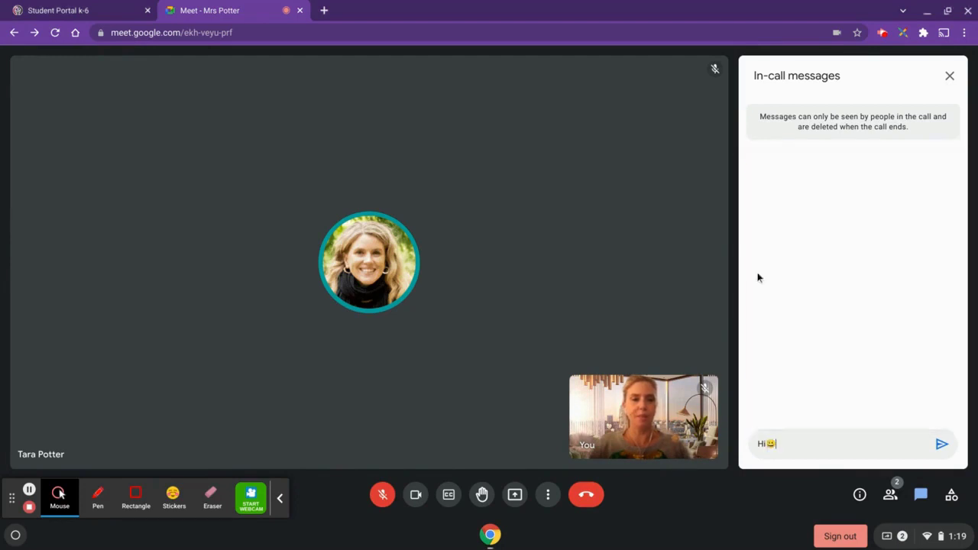
left_click(936, 447)
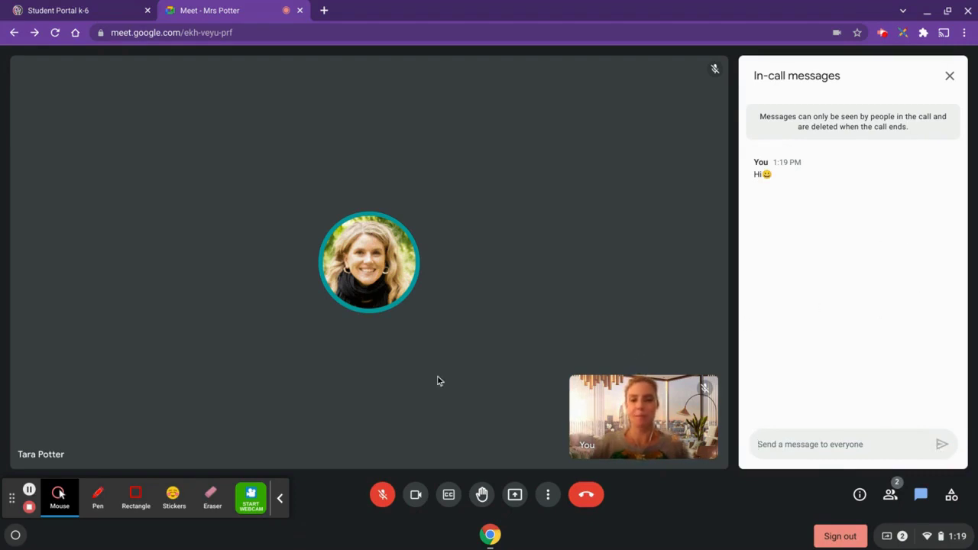
Present the Student Portal k-6 browser tab to the meeting, and stop sharing it
left_click(515, 496)
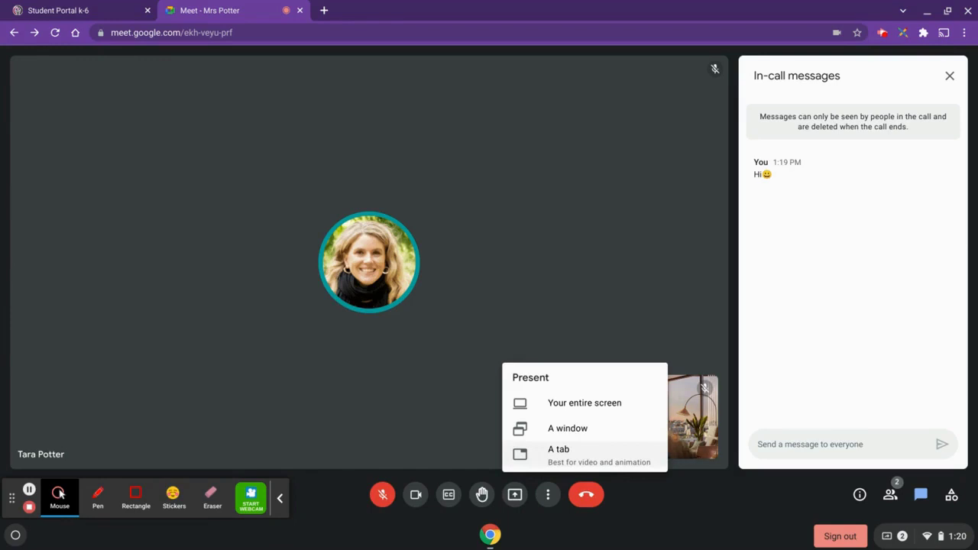
left_click(542, 458)
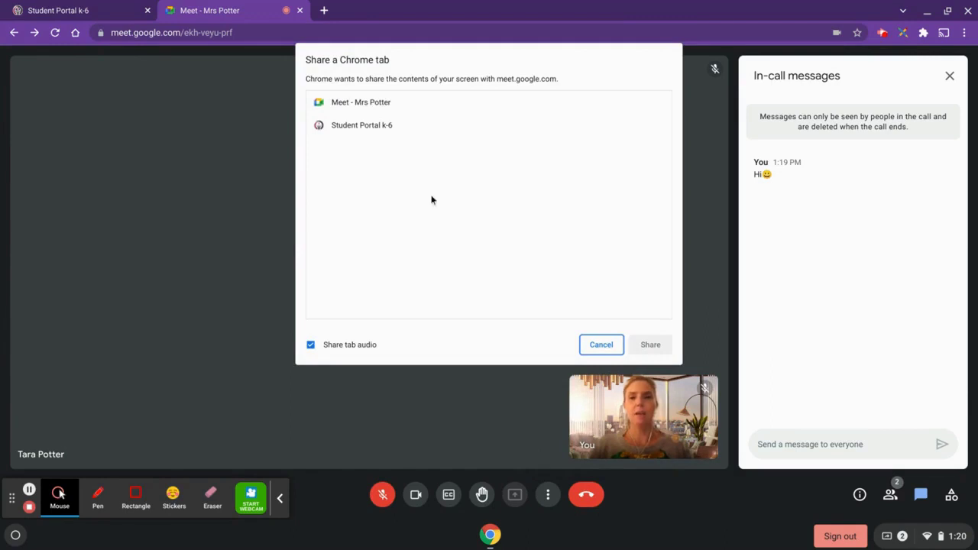
left_click(384, 129)
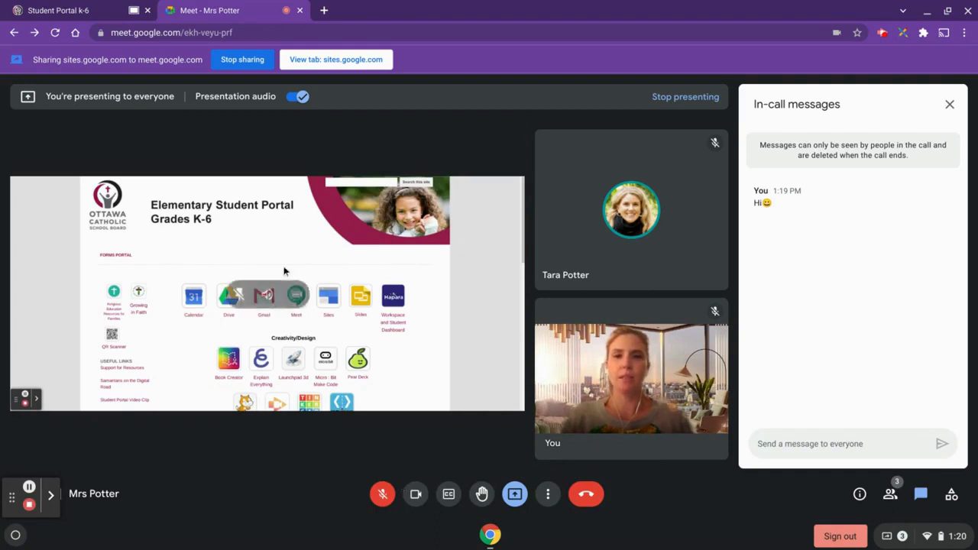
left_click(244, 64)
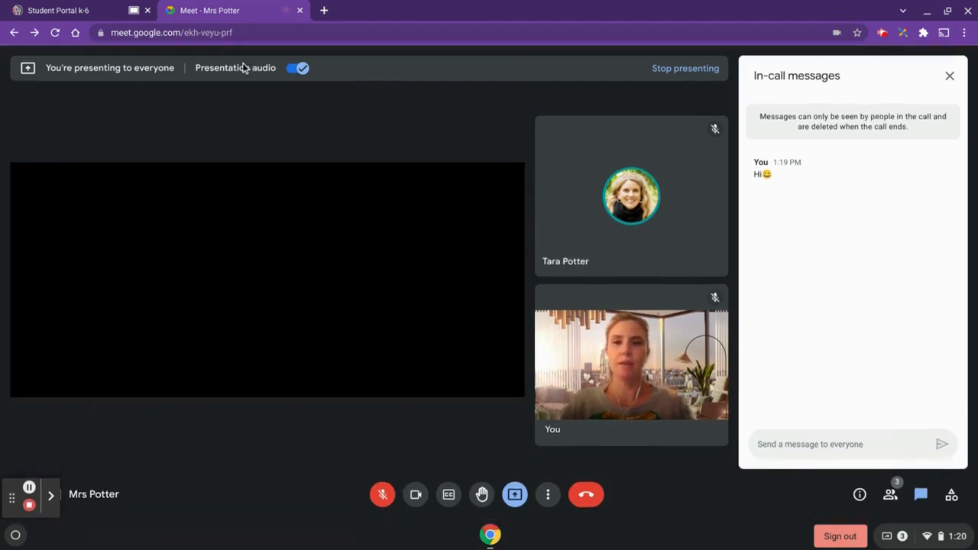